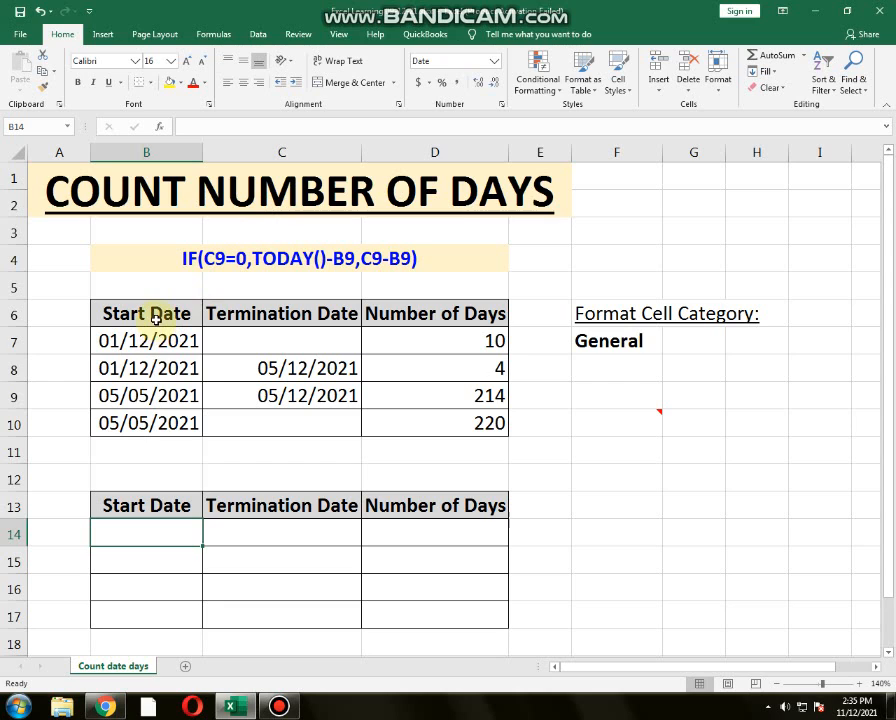
Examine the example table's start and termination dates, the reference formula in row 4, and the formula and number format of D7
click(128, 368)
click(225, 368)
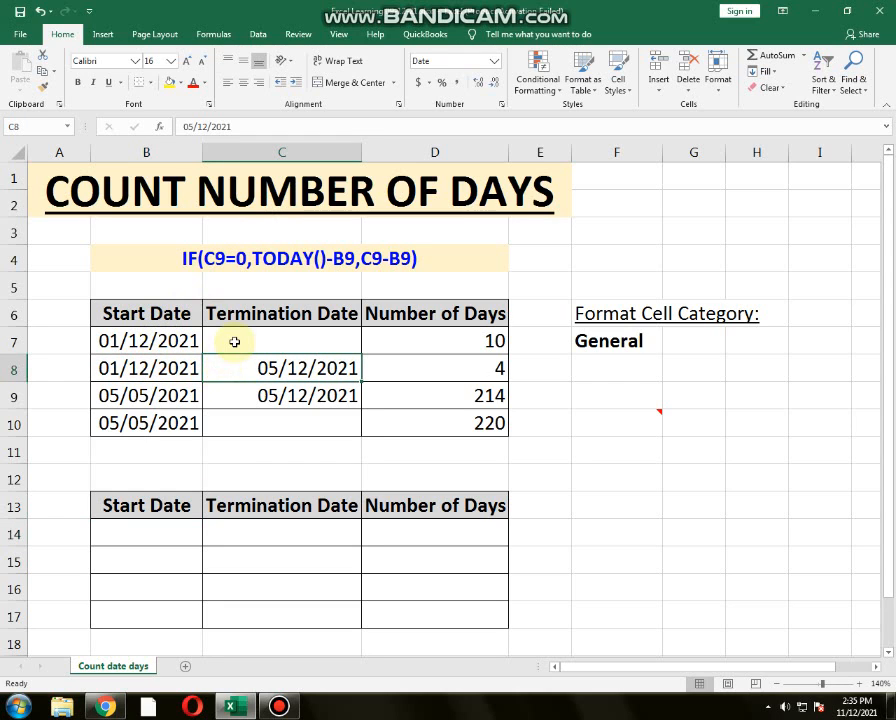
click(234, 341)
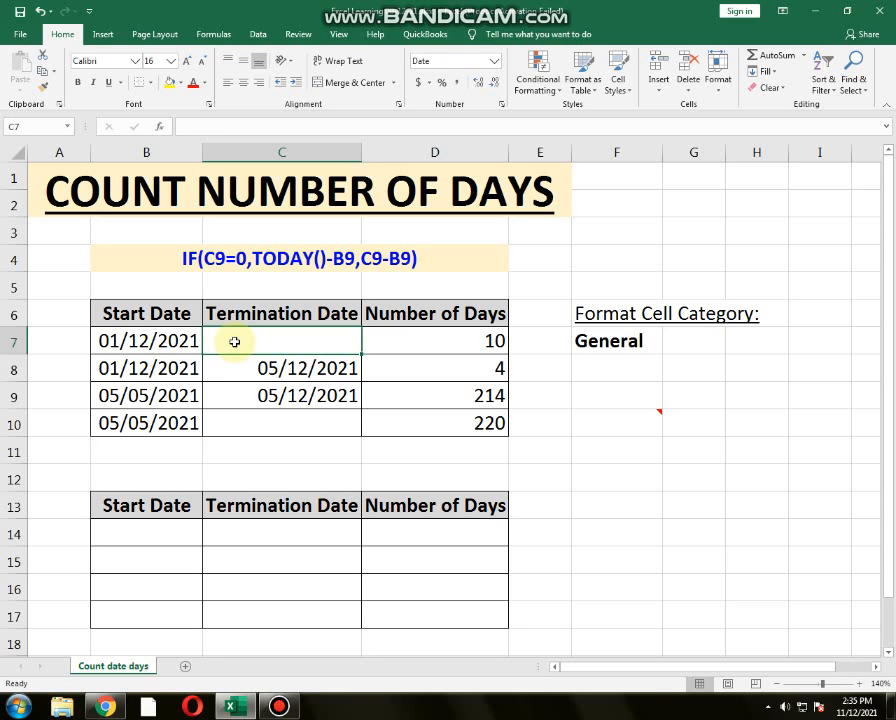
click(172, 340)
click(430, 342)
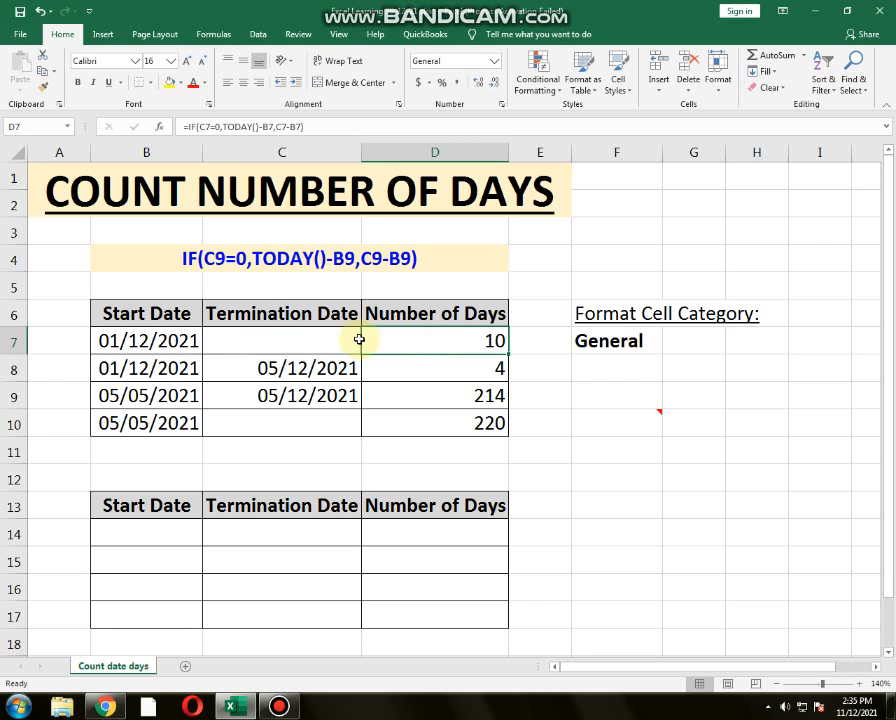
click(241, 261)
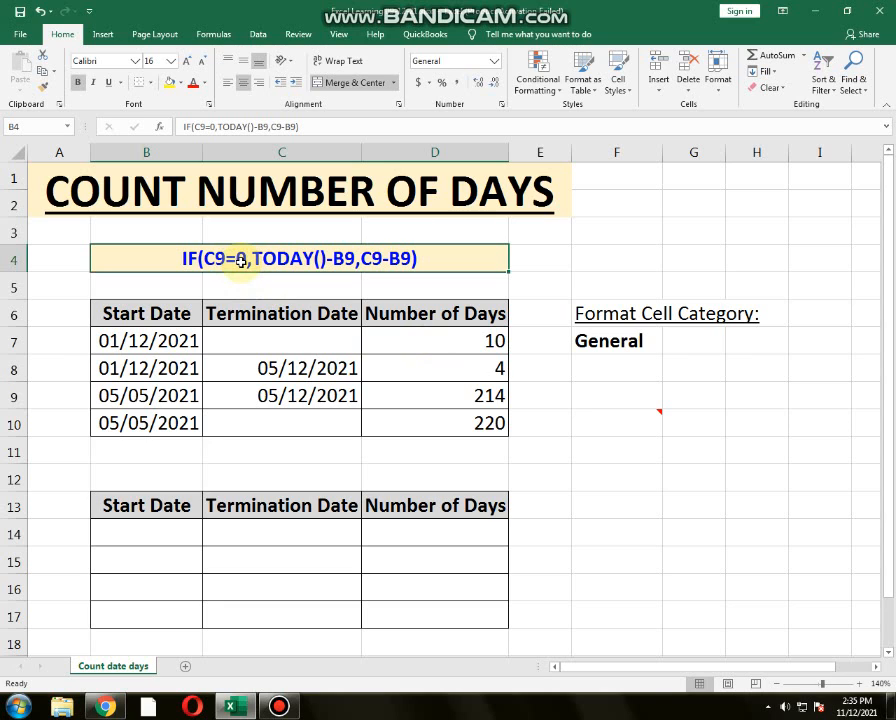
click(157, 532)
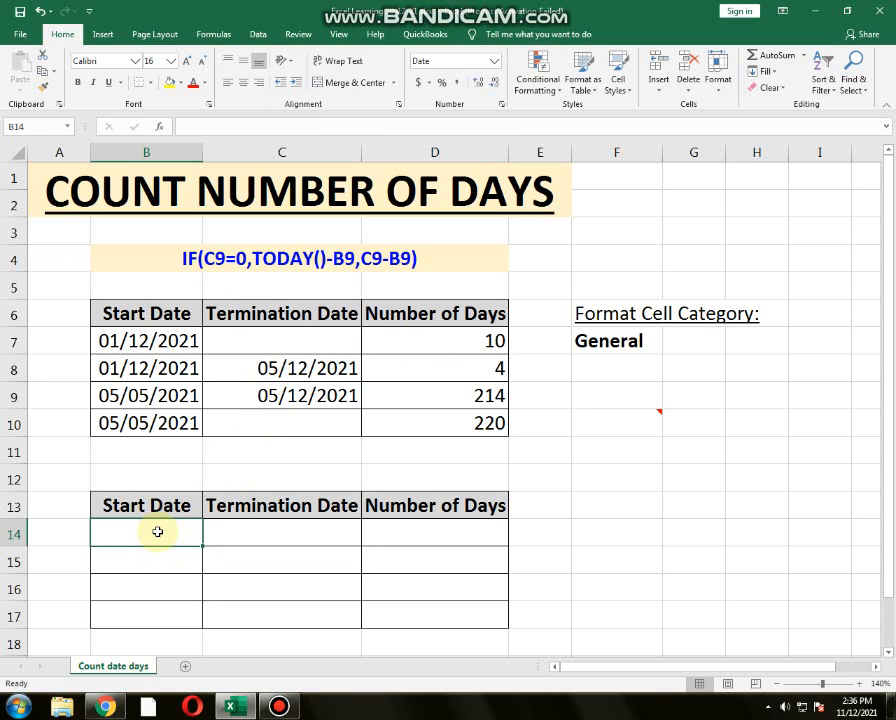
click(397, 345)
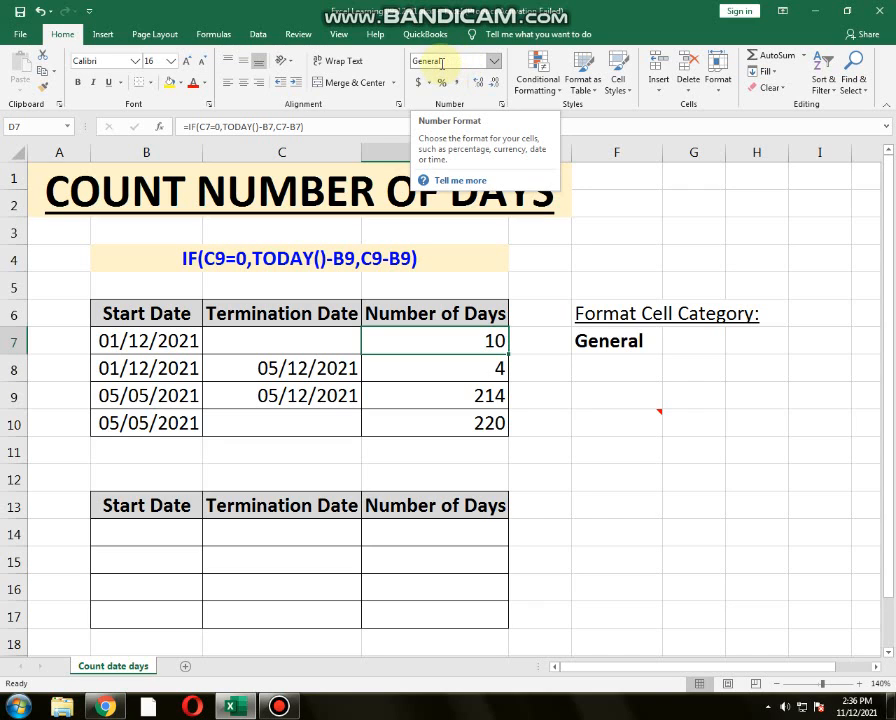
Enter 01/12/2021 as the start date in B14 and leave the termination date in C14 blank
click(176, 532)
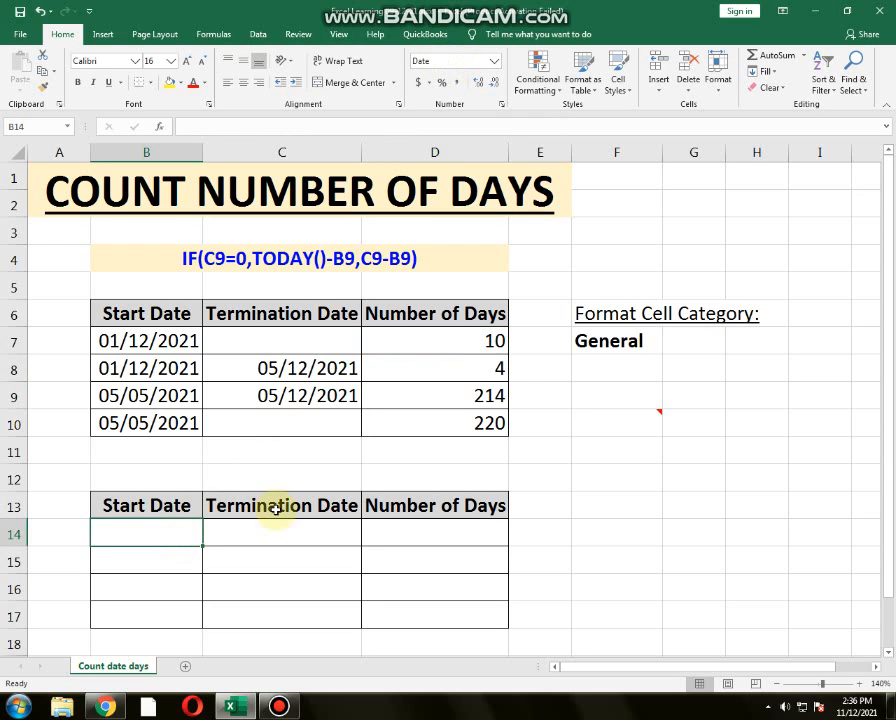
text(01)
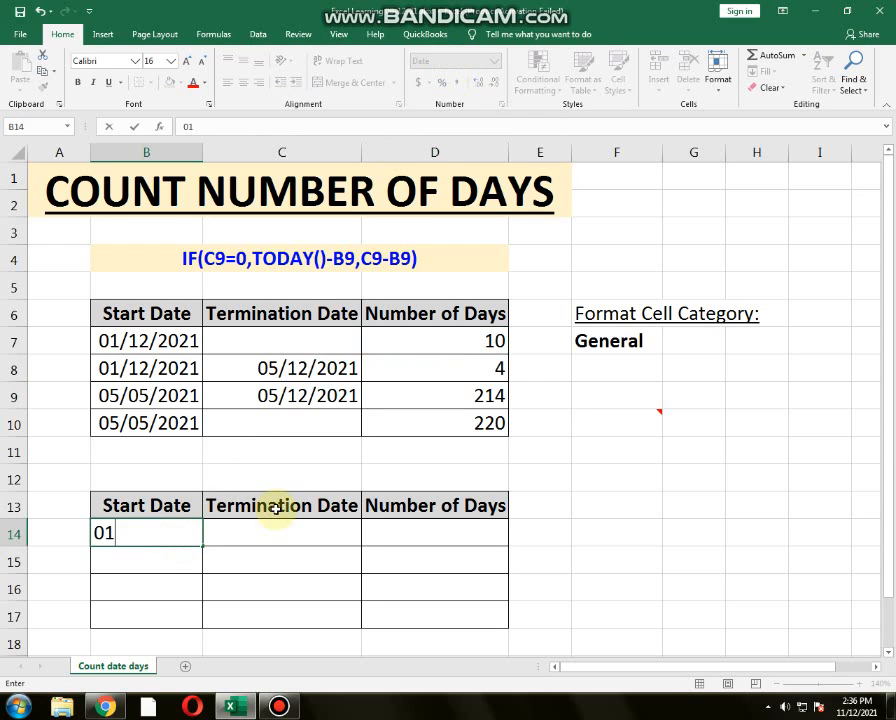
text(/12/2021)
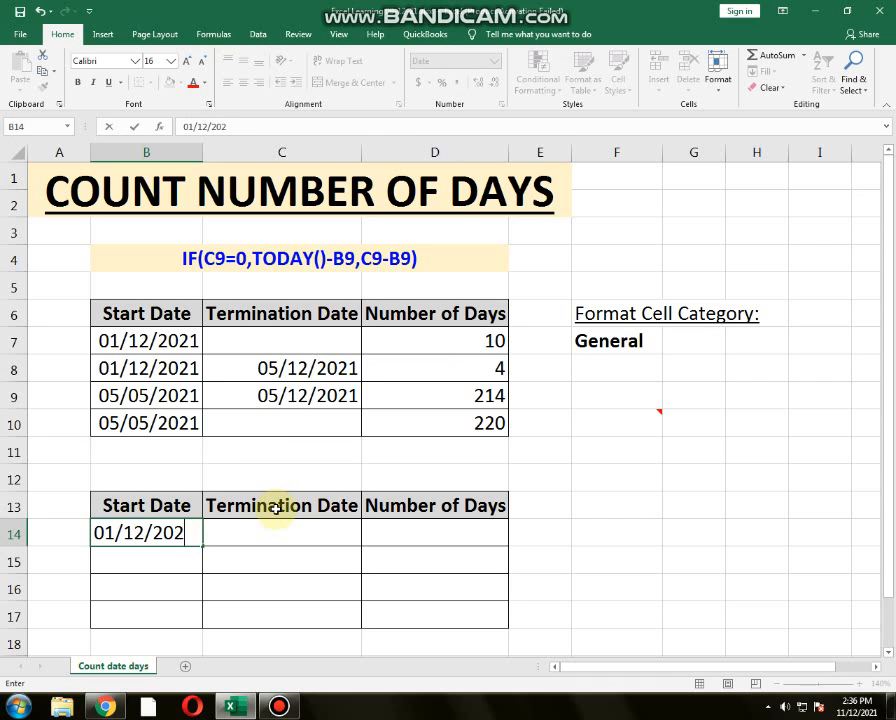
key(Return)
key(Up)
key(Right)
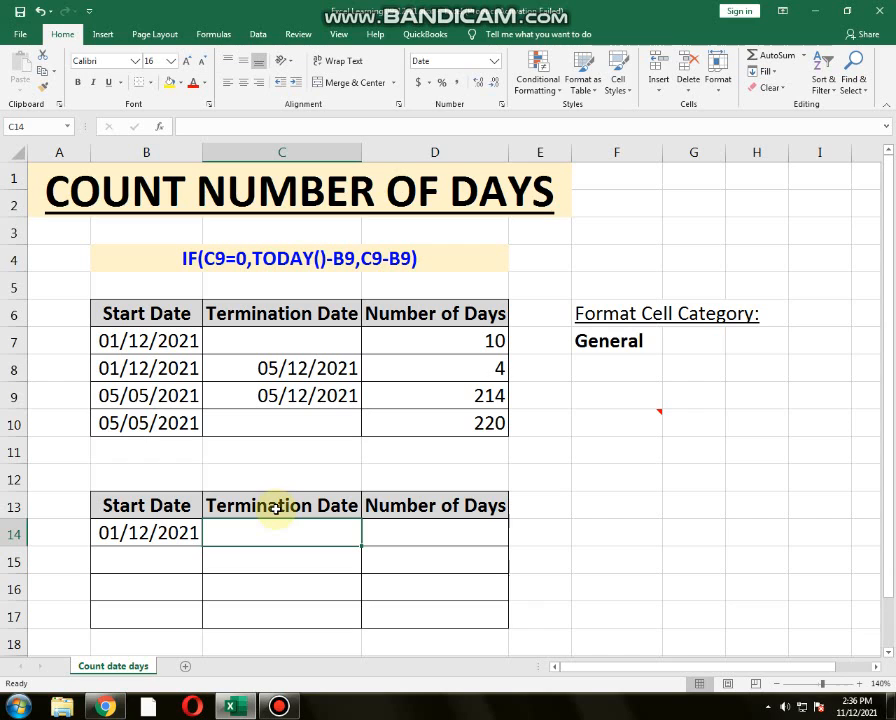
Enter the formula =IF(C14=0,TODAY()-B14,C14-B14) in D14 to calculate the number of days
key(Right)
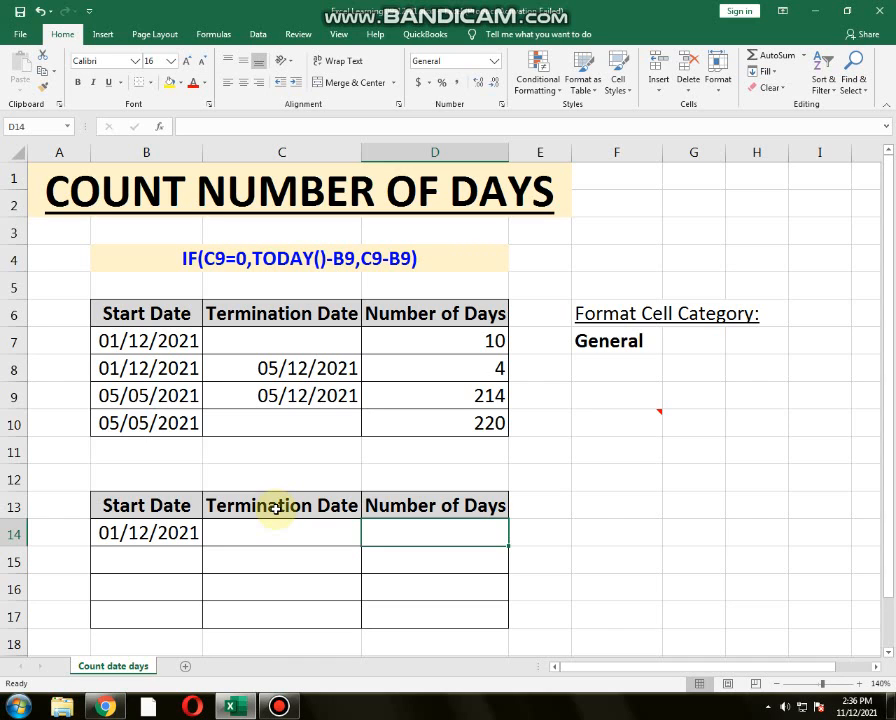
text(=)
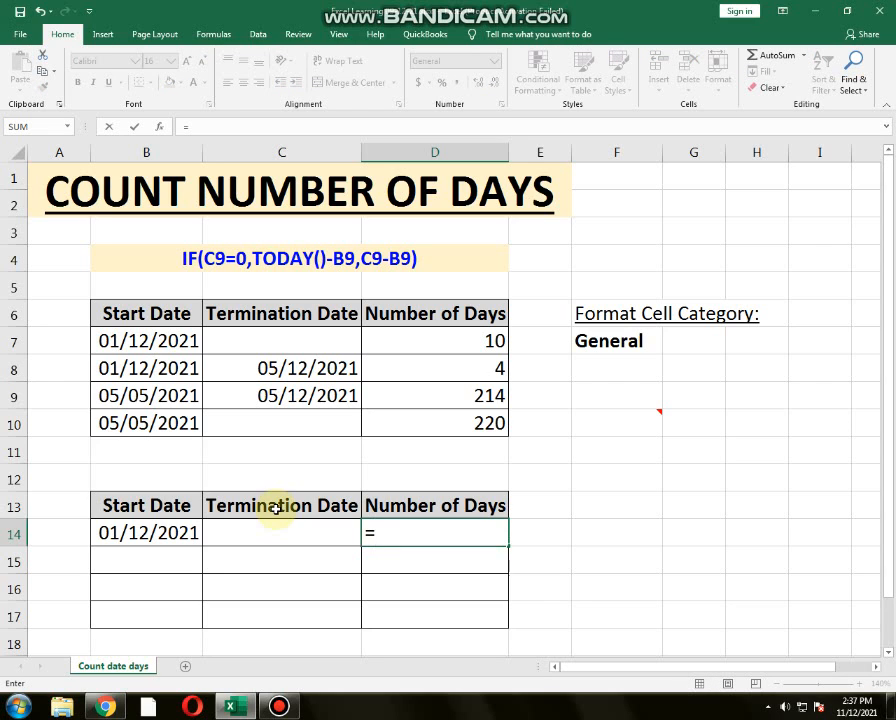
text(if()
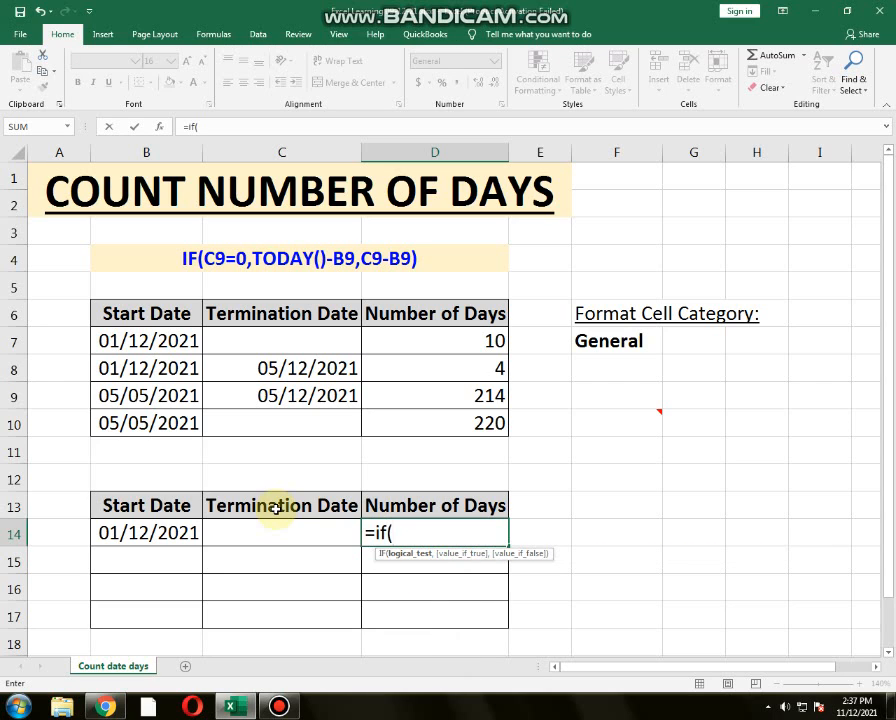
click(283, 529)
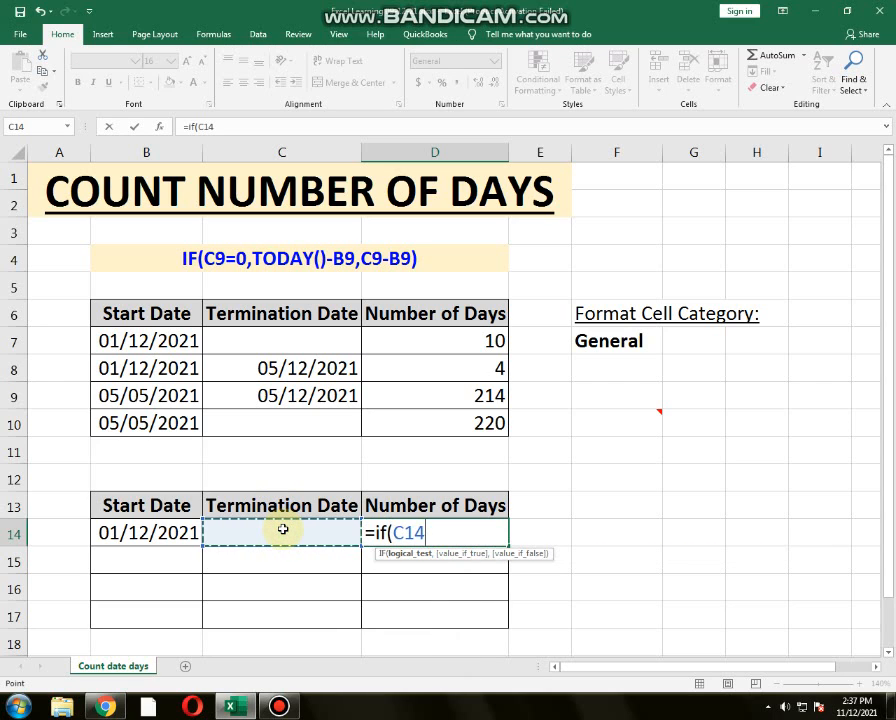
text(=0)
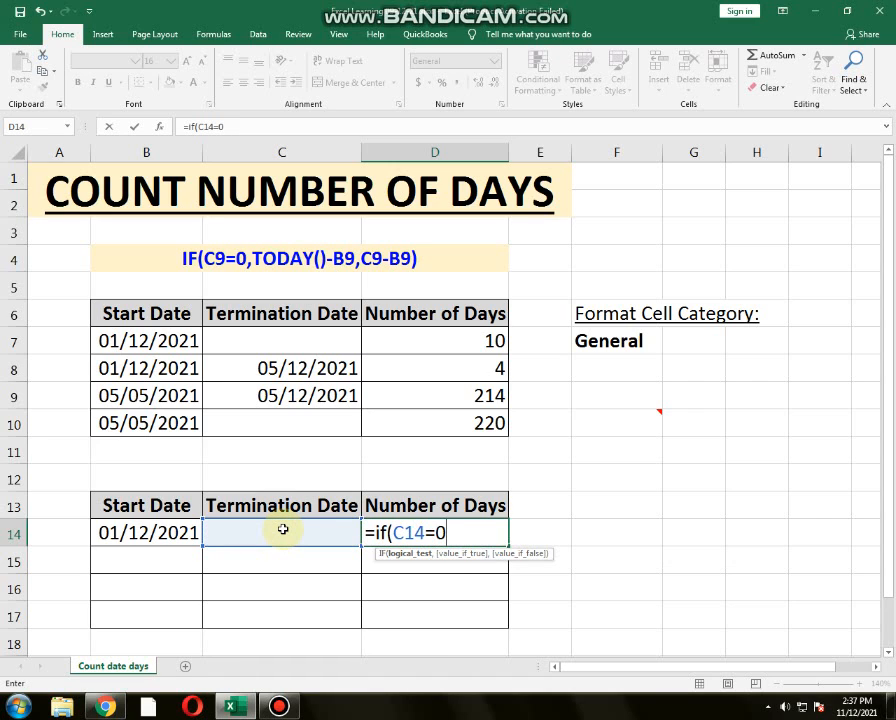
text(,)
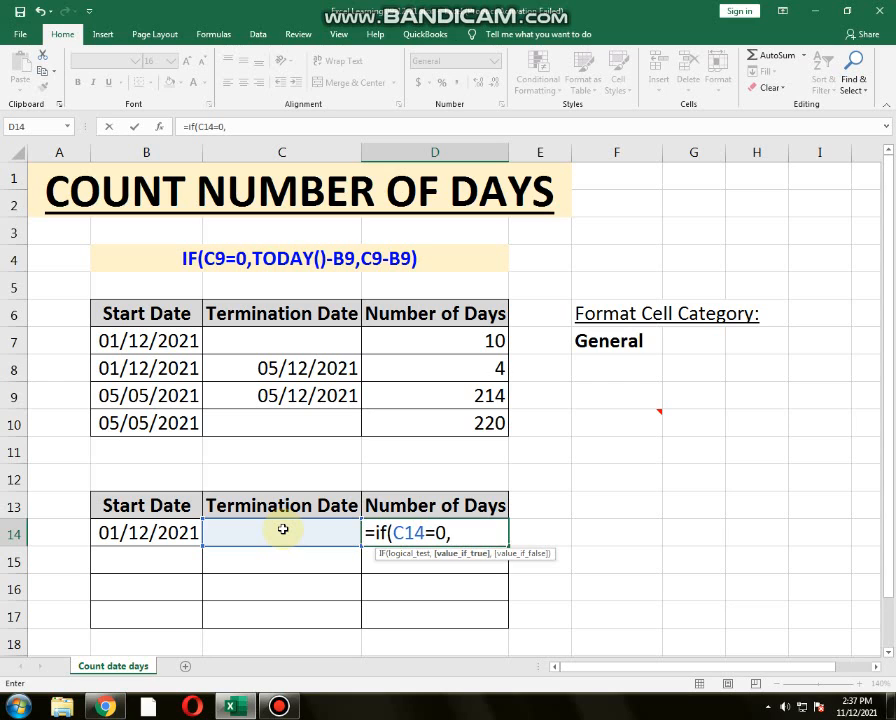
text(today)
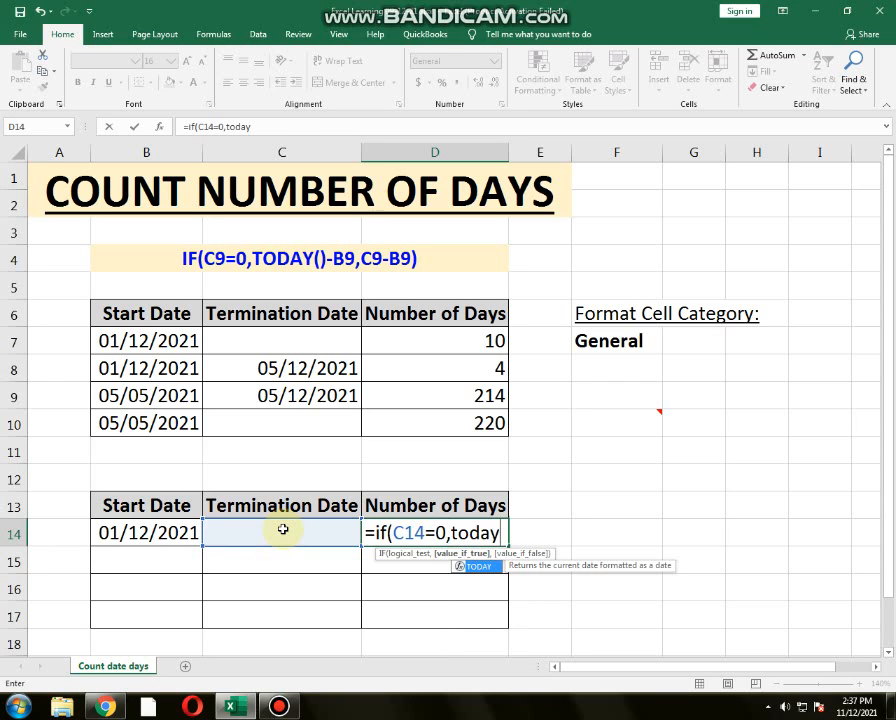
text(())
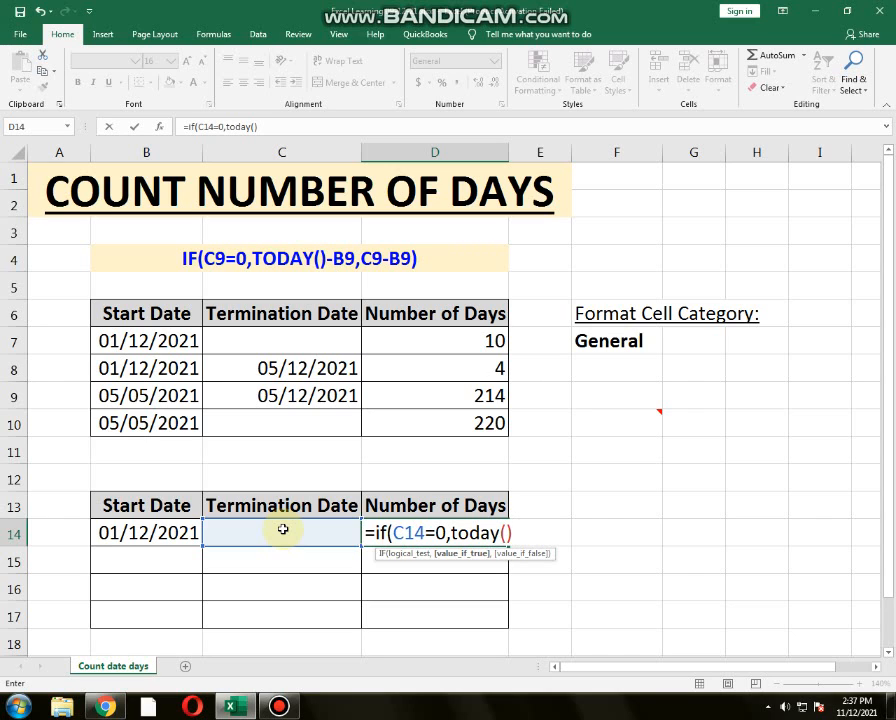
text(-)
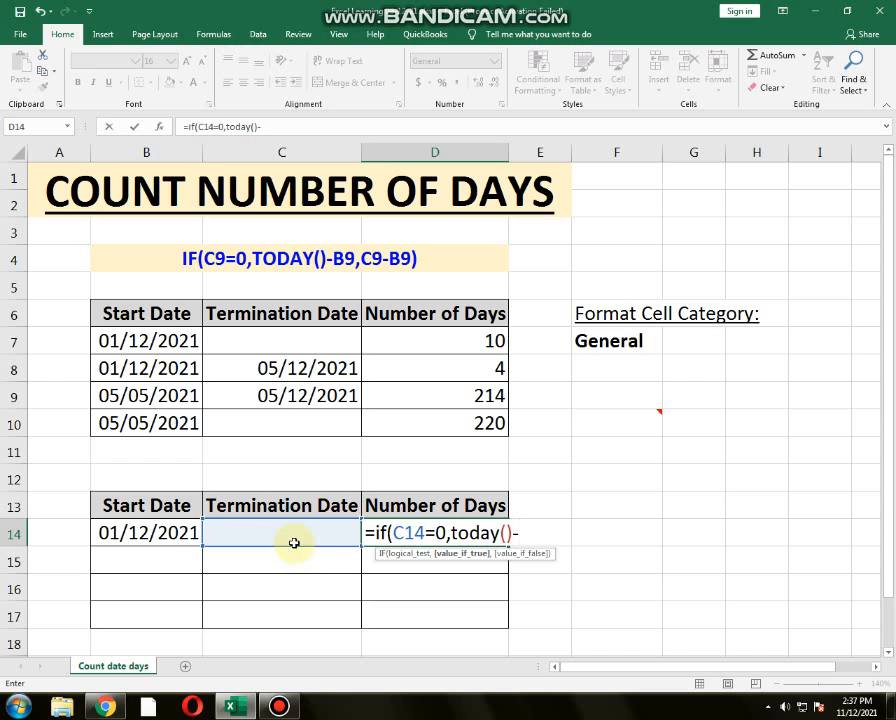
click(165, 535)
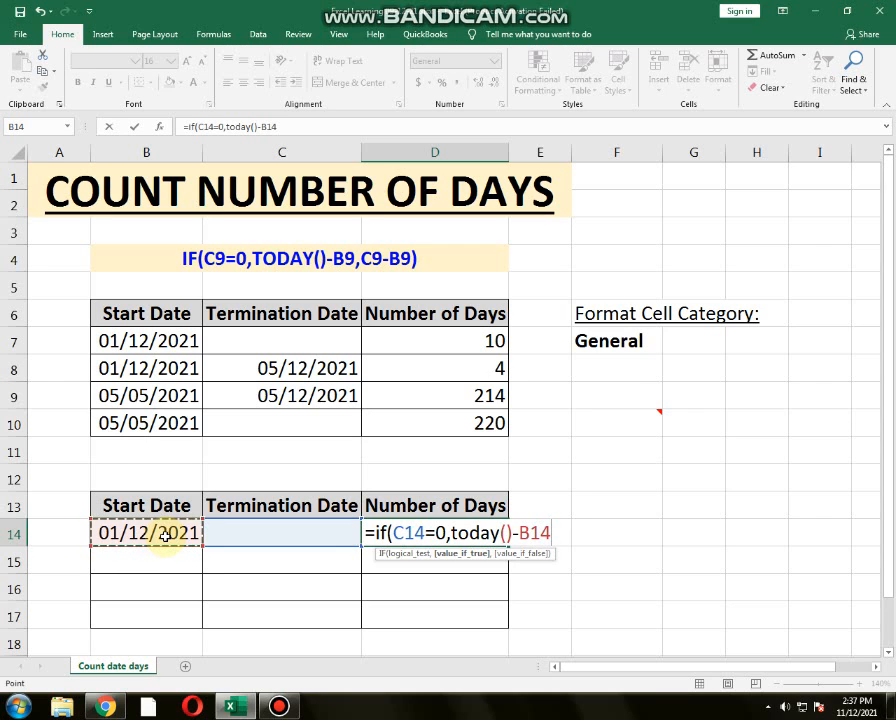
text(,)
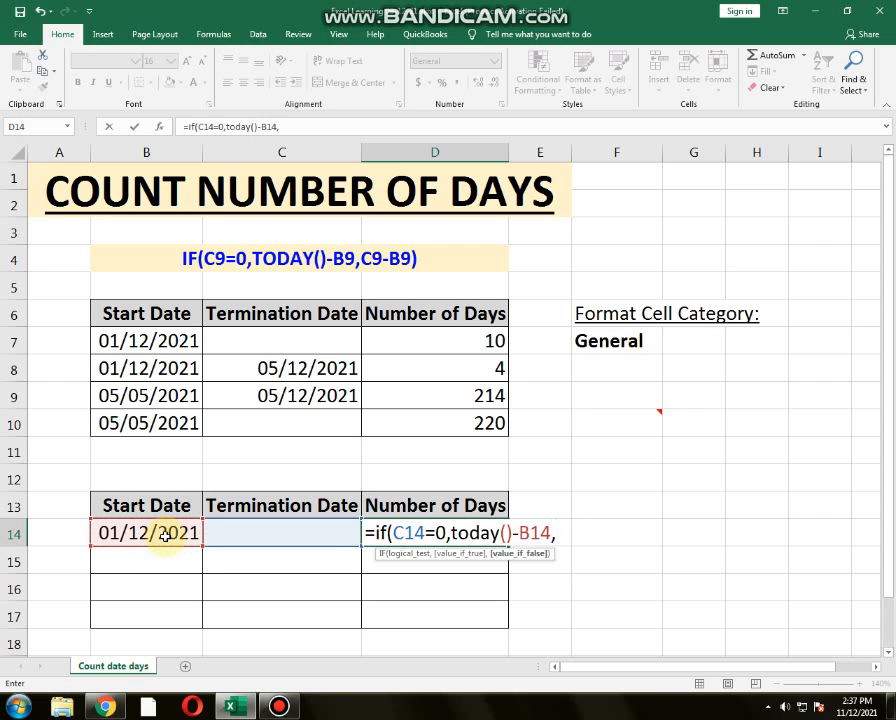
click(281, 533)
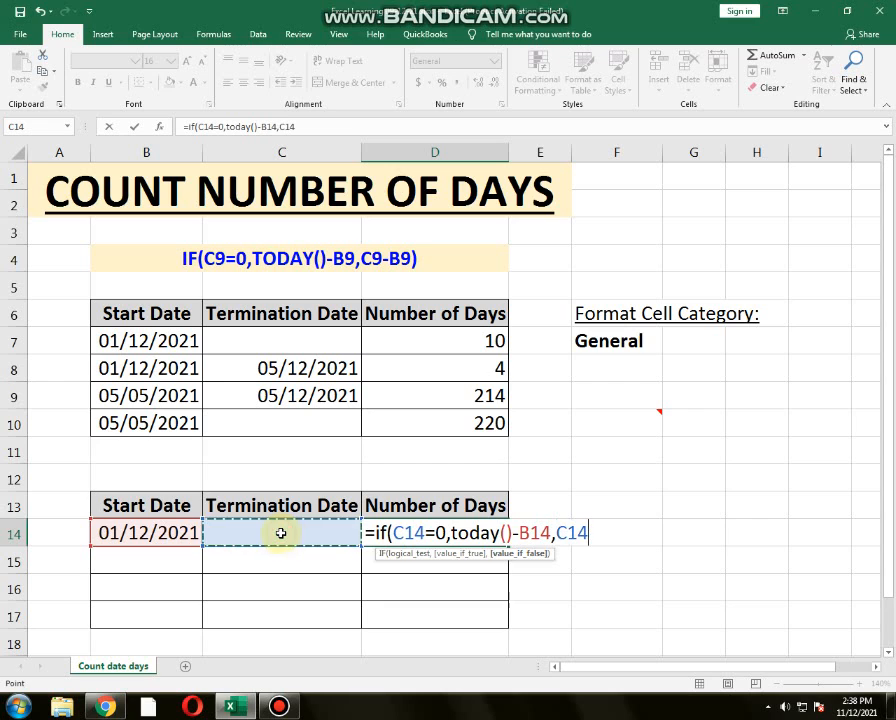
text(-)
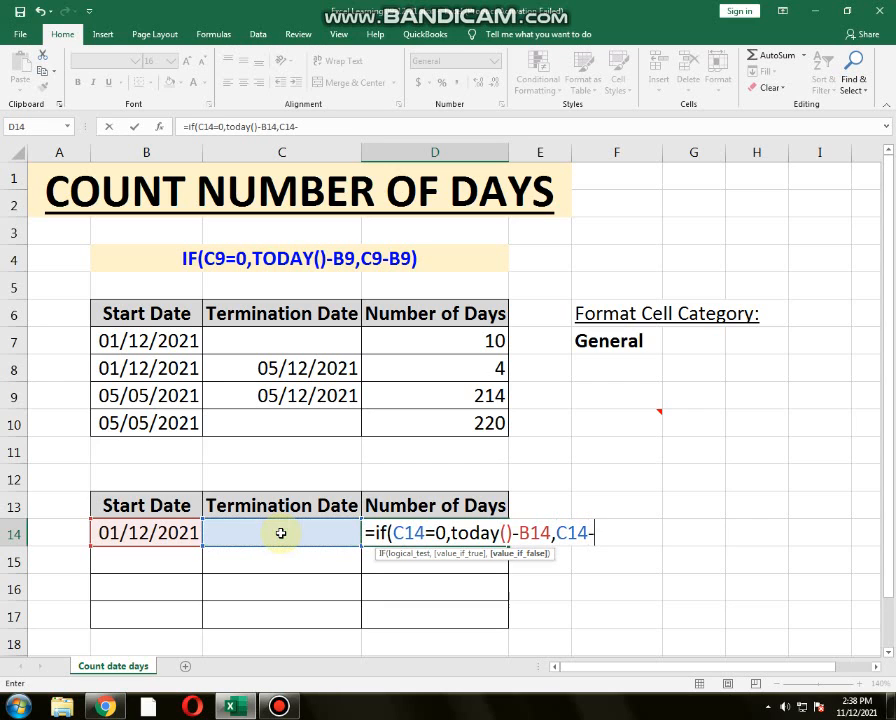
click(173, 533)
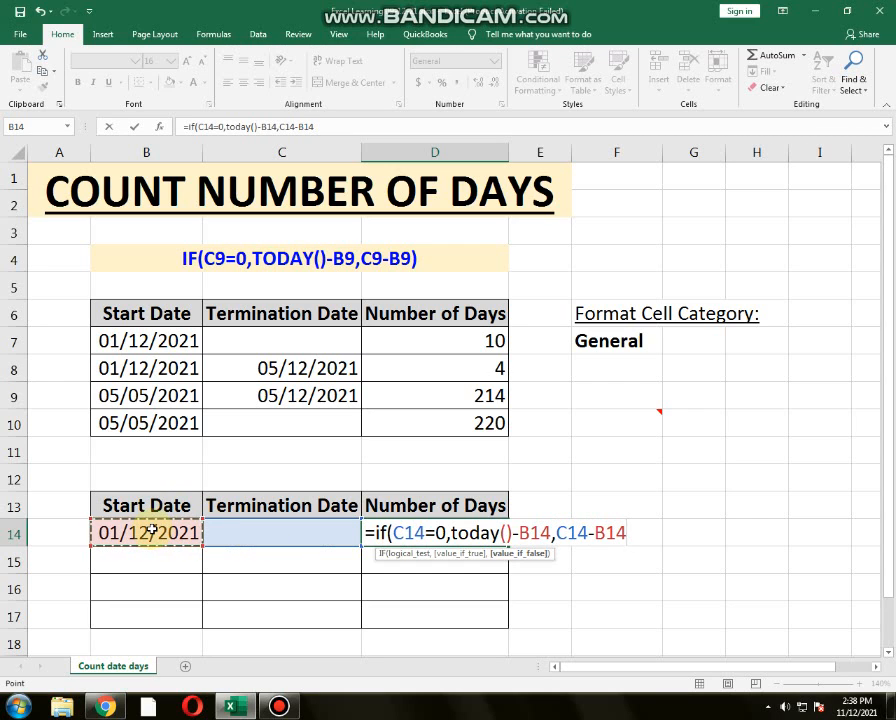
text())
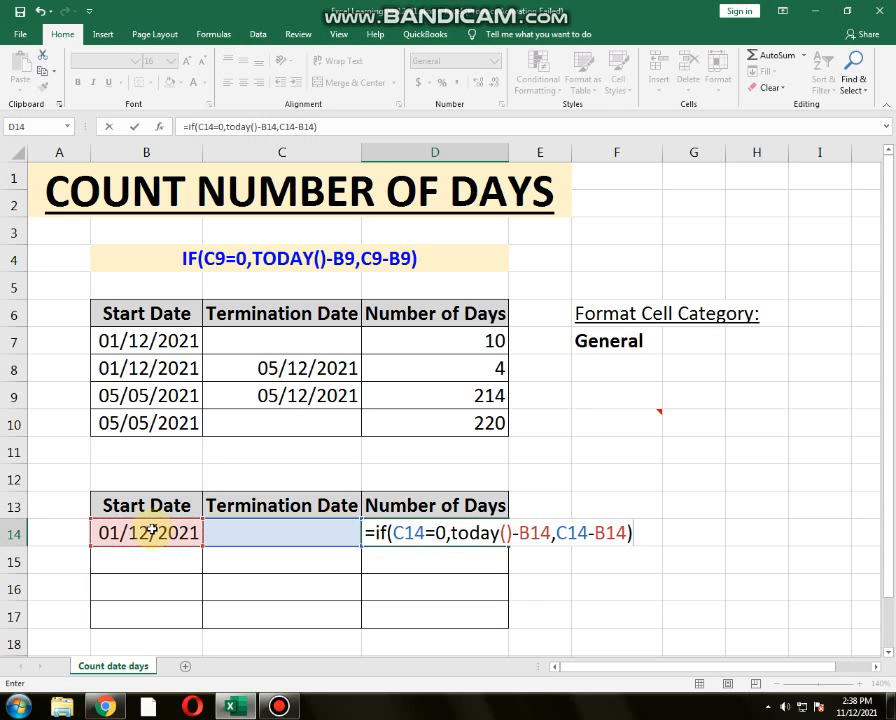
key(Return)
key(Up)
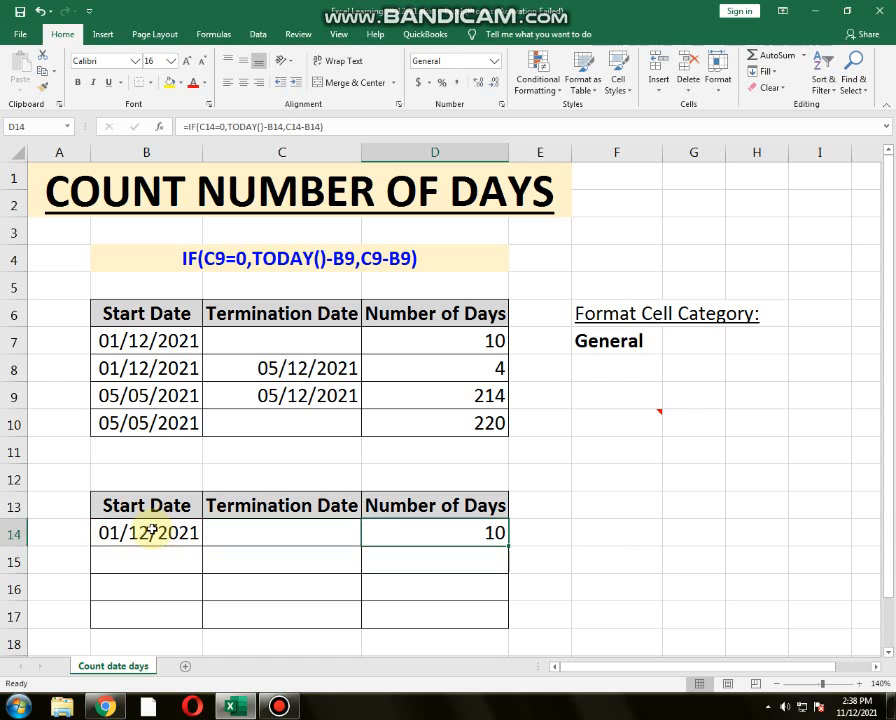
Review the cells of row 14, and enter 01/12/2021 as the start date in B15
key(Left)
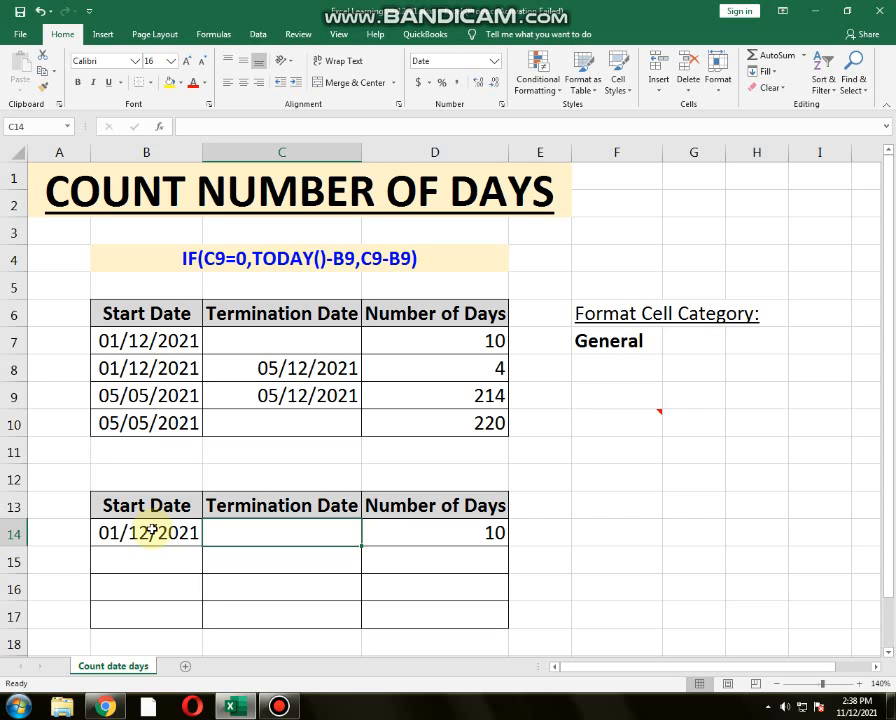
click(152, 533)
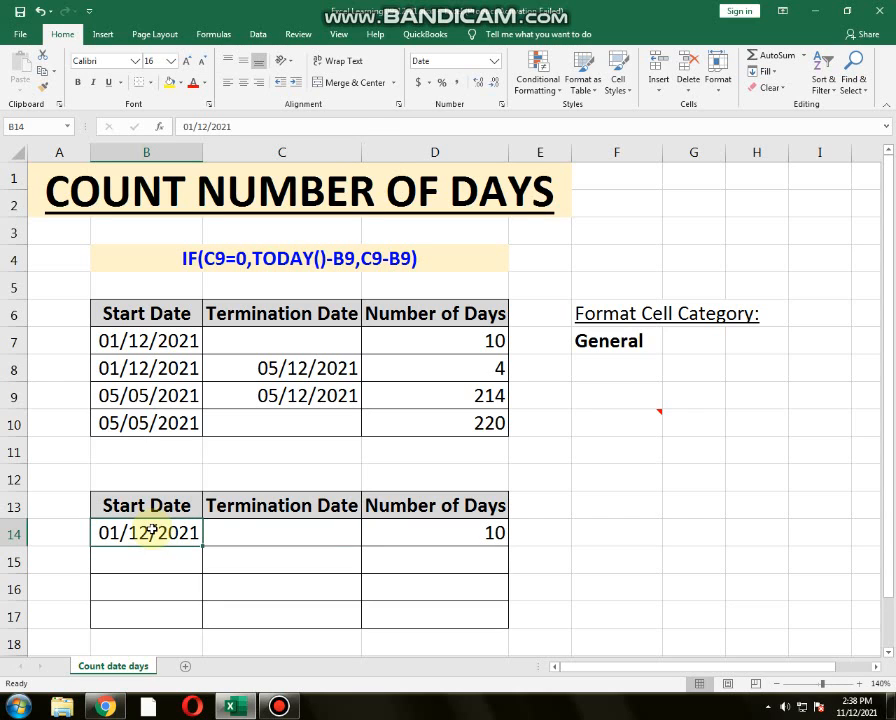
key(Right)
key(Right)
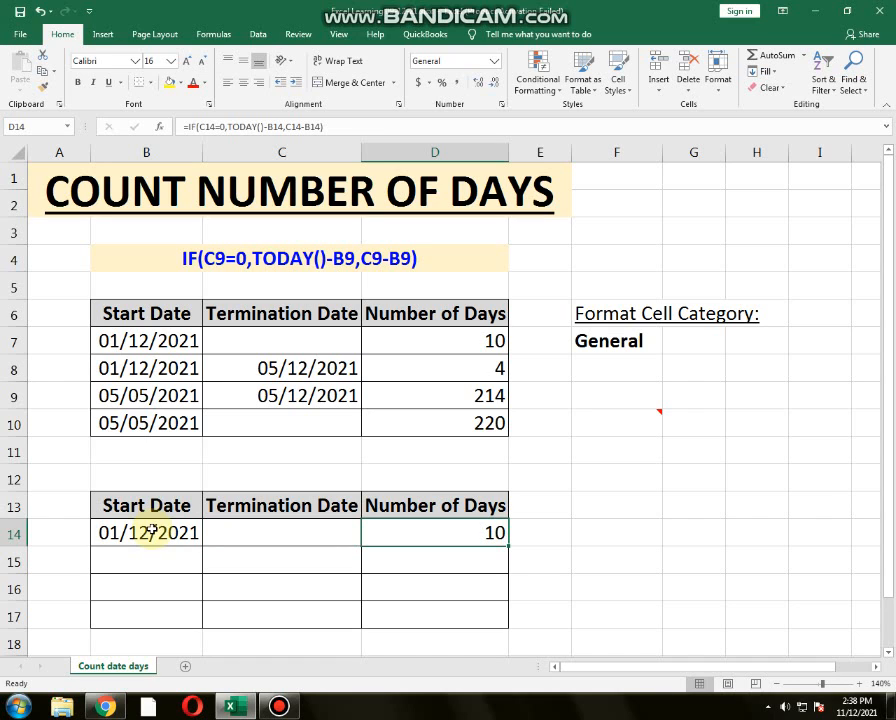
key(Down)
key(Left)
key(Left)
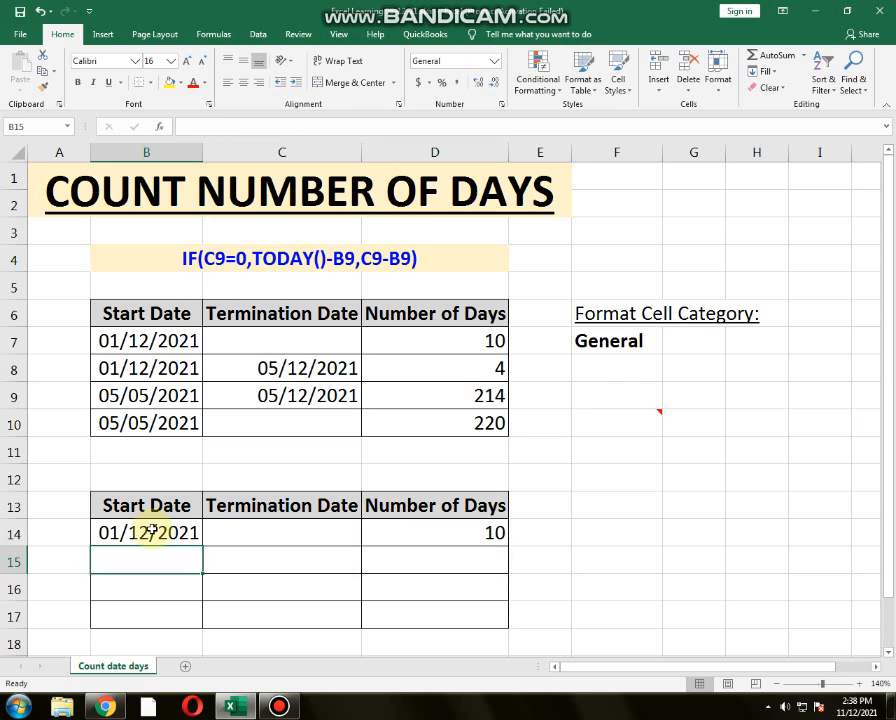
text(01)
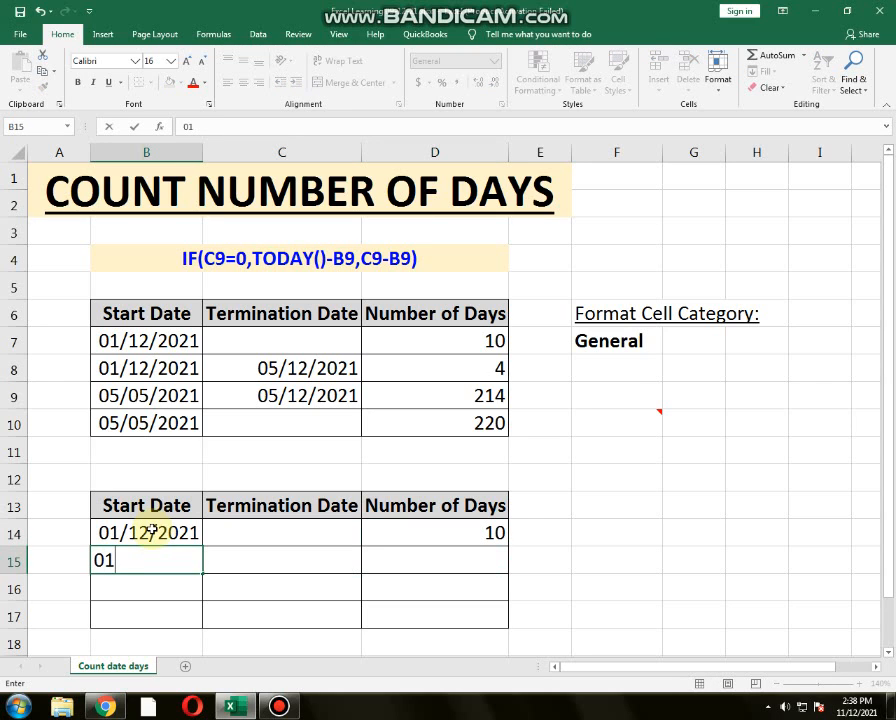
text(/12/2021)
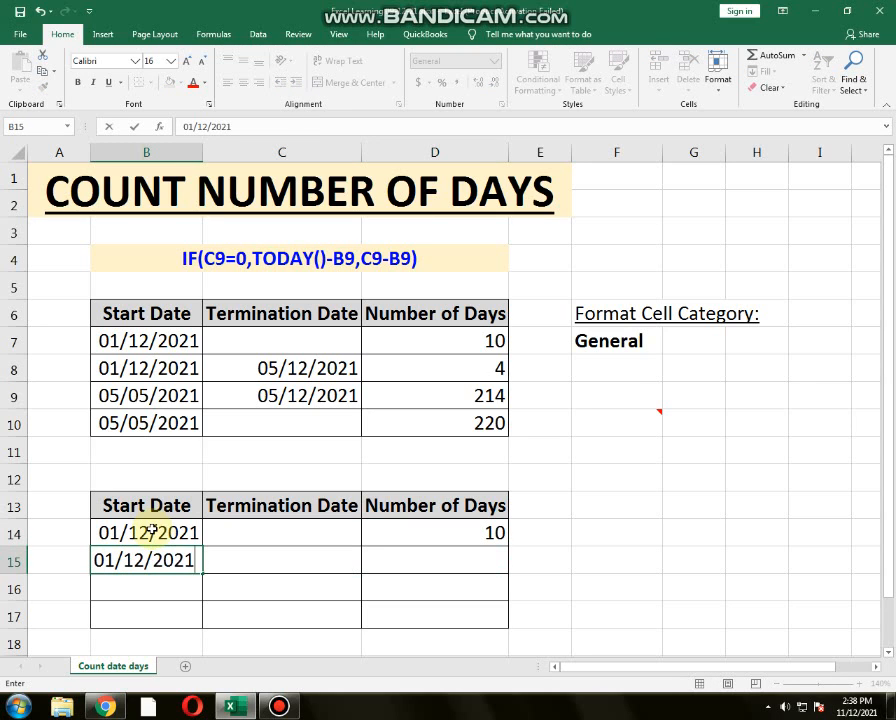
key(Return)
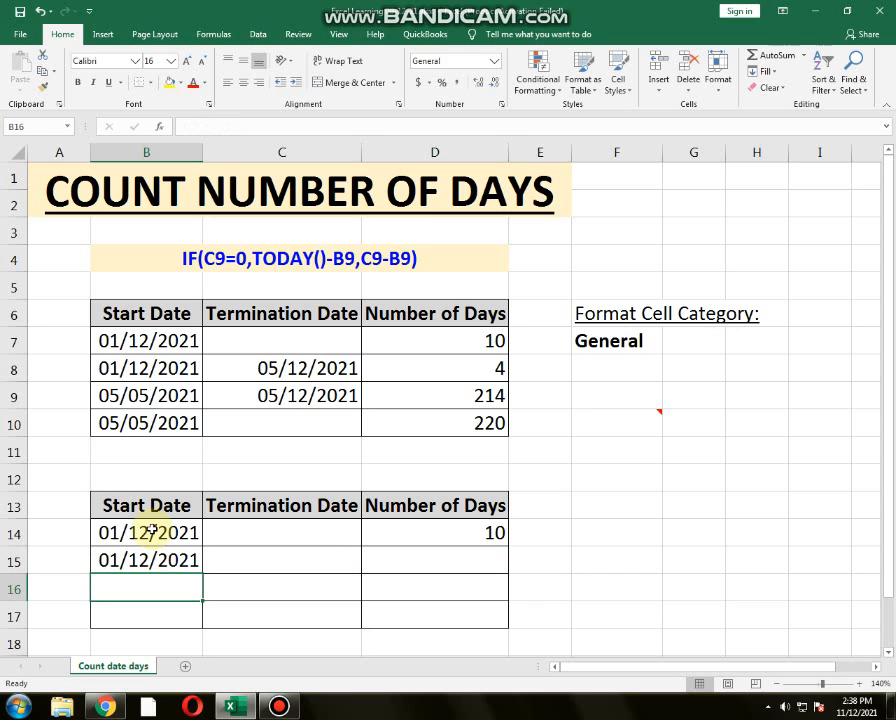
Enter 05/12/2021 as the termination date in C15
key(Up)
key(Right)
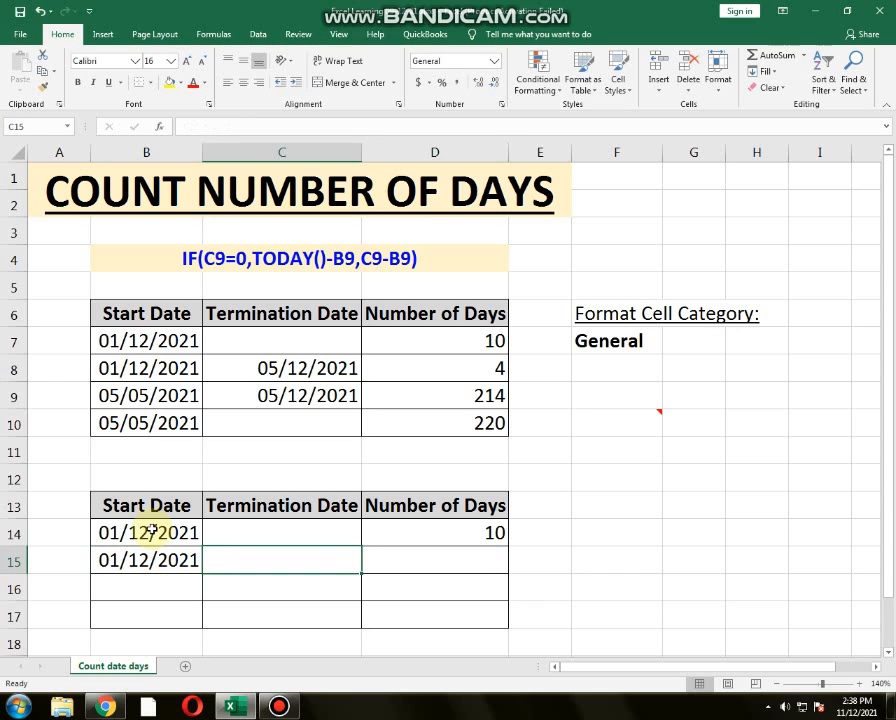
text(05/12/)
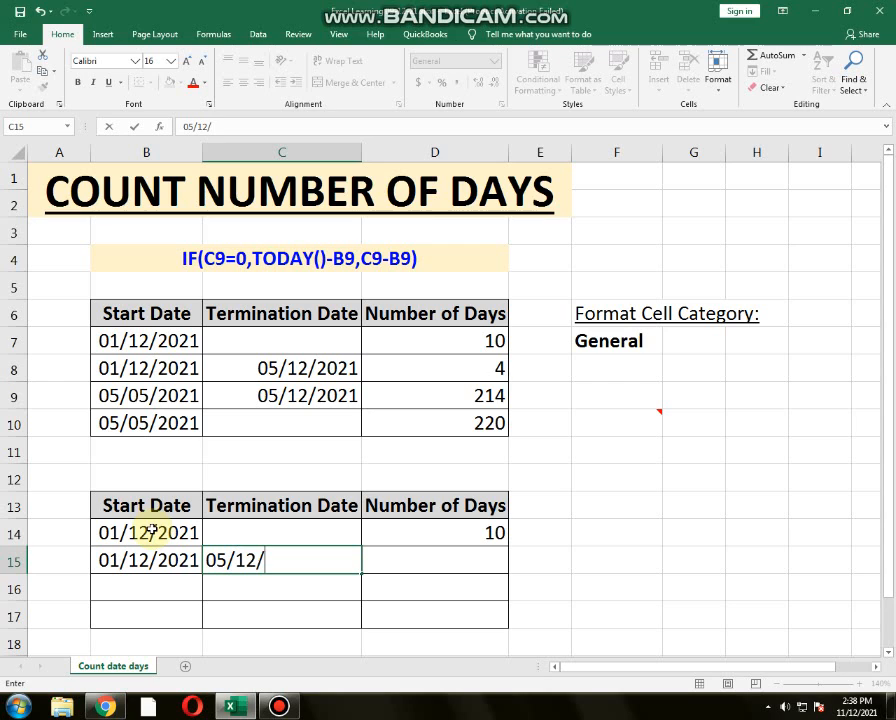
text(2021)
key(Return)
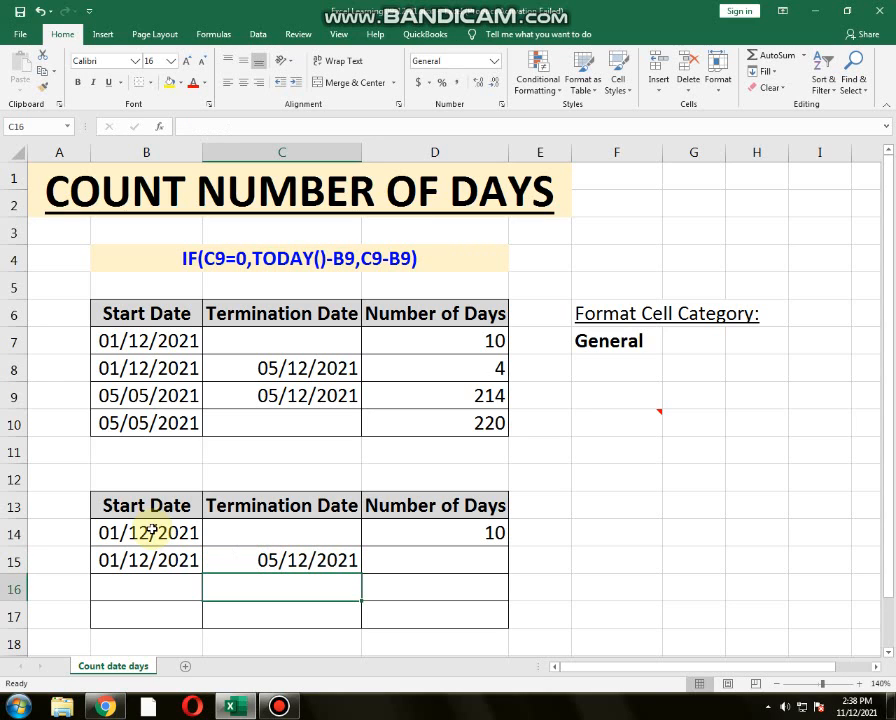
Copy the number-of-days formula from D14 into D15, and clear the pasted formula again
key(Up)
key(Right)
key(Up)
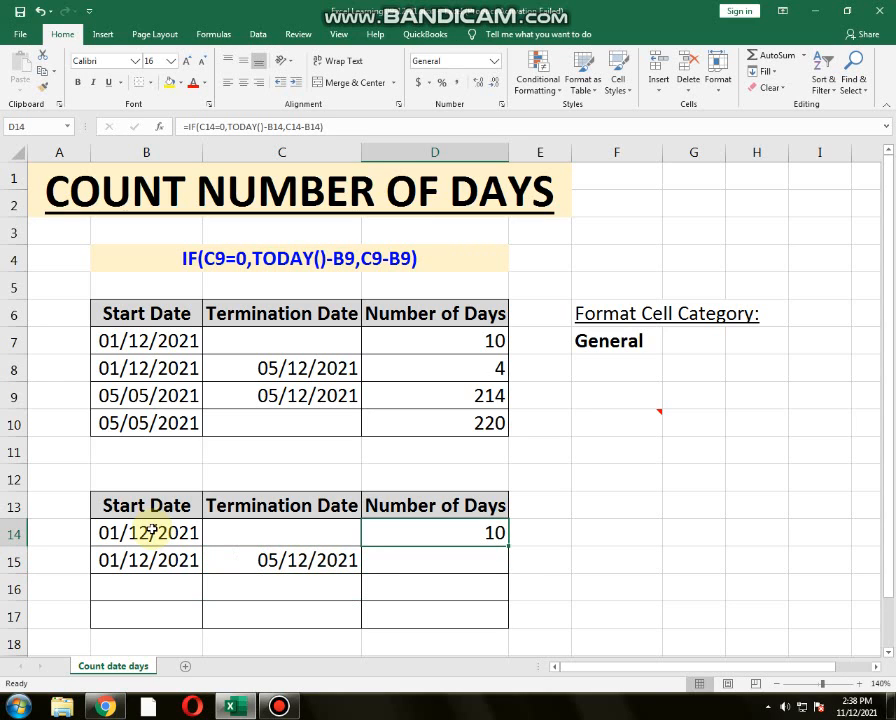
key(ctrl+c)
key(Down)
key(ctrl+v)
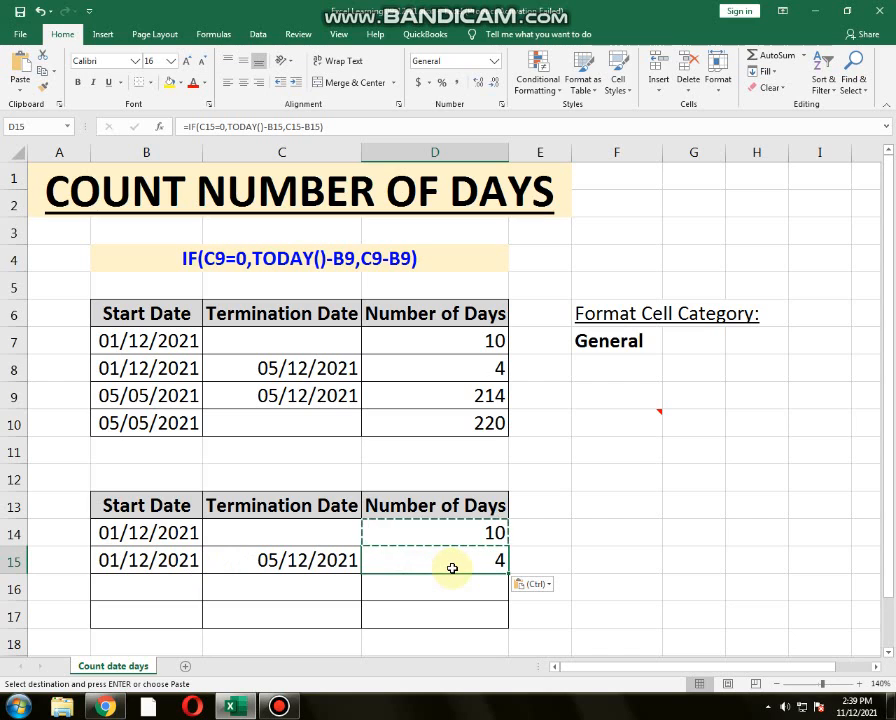
key(Delete)
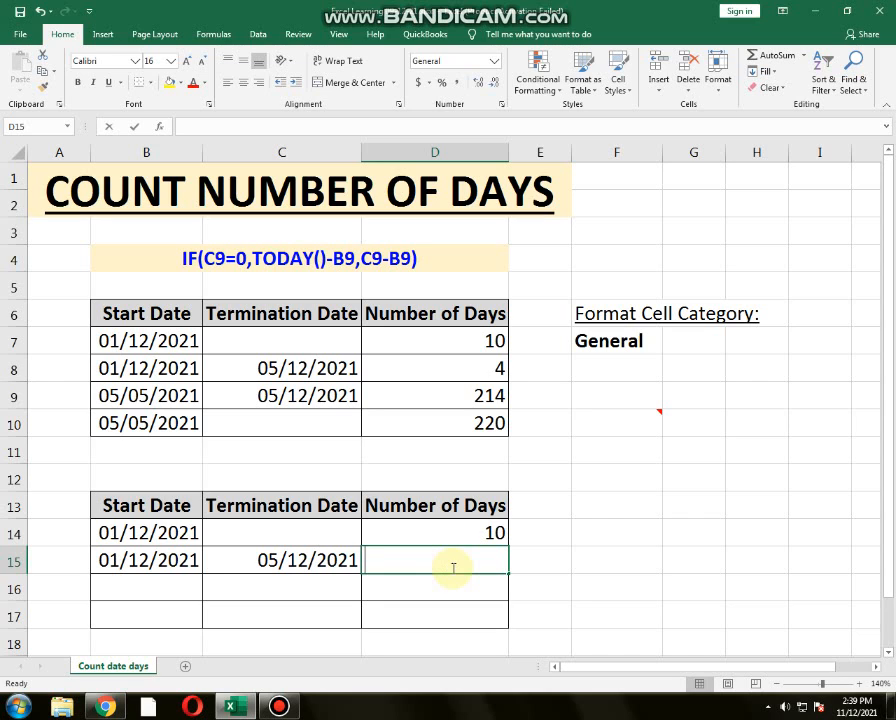
Enter the formula =IF(C15=0,TODAY()-B15,C15-B15) in D15 to calculate the number of days
text(=)
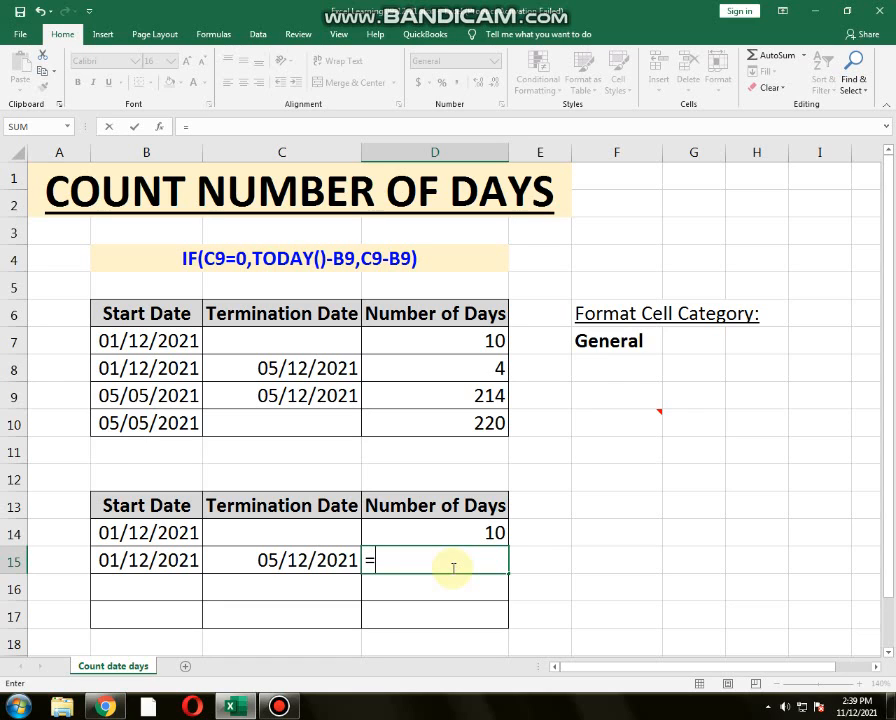
text(if)
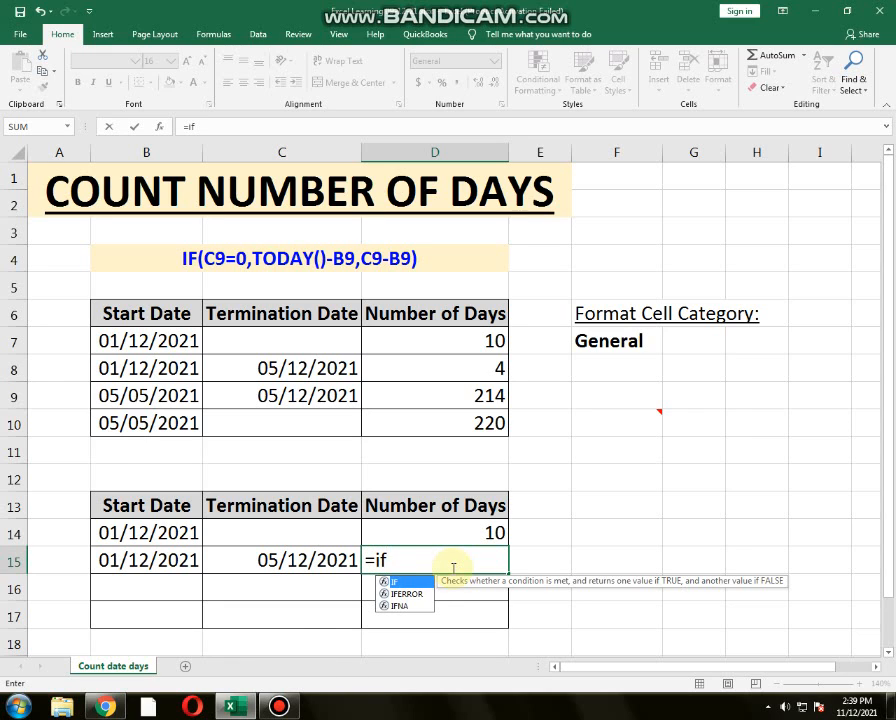
text(()
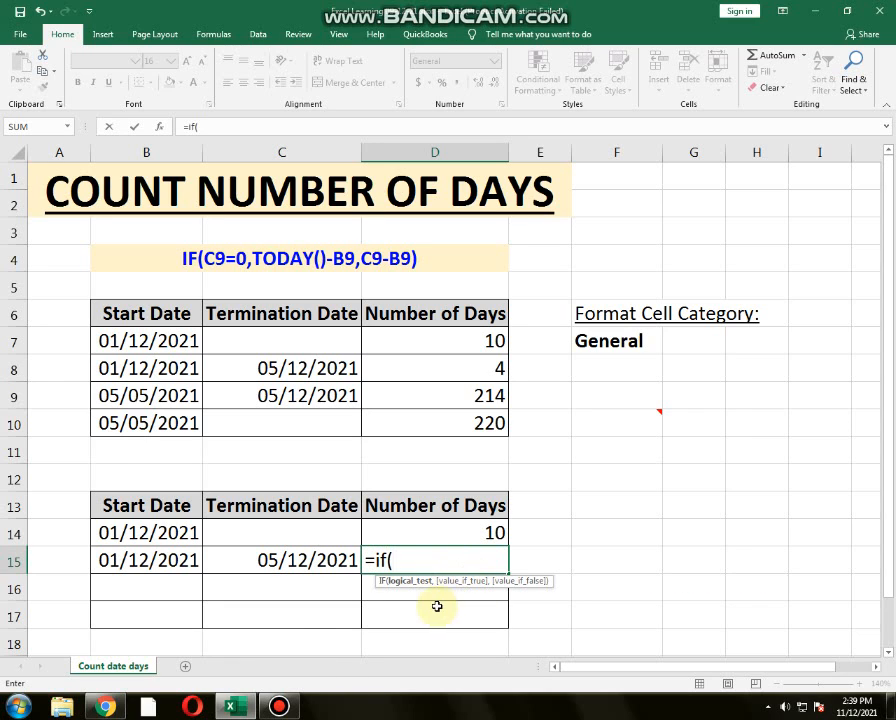
click(300, 560)
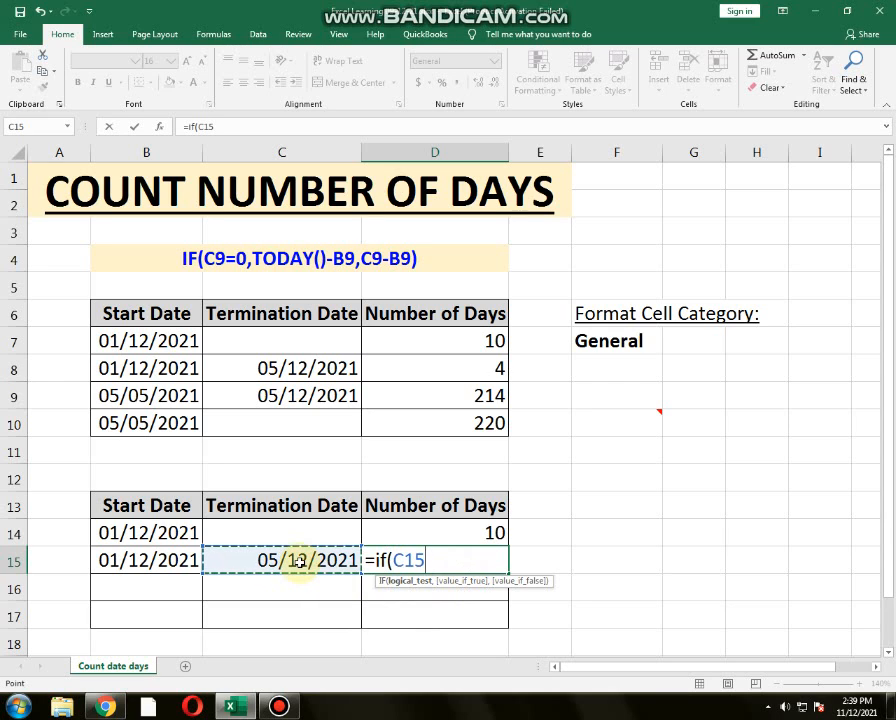
text(=0,)
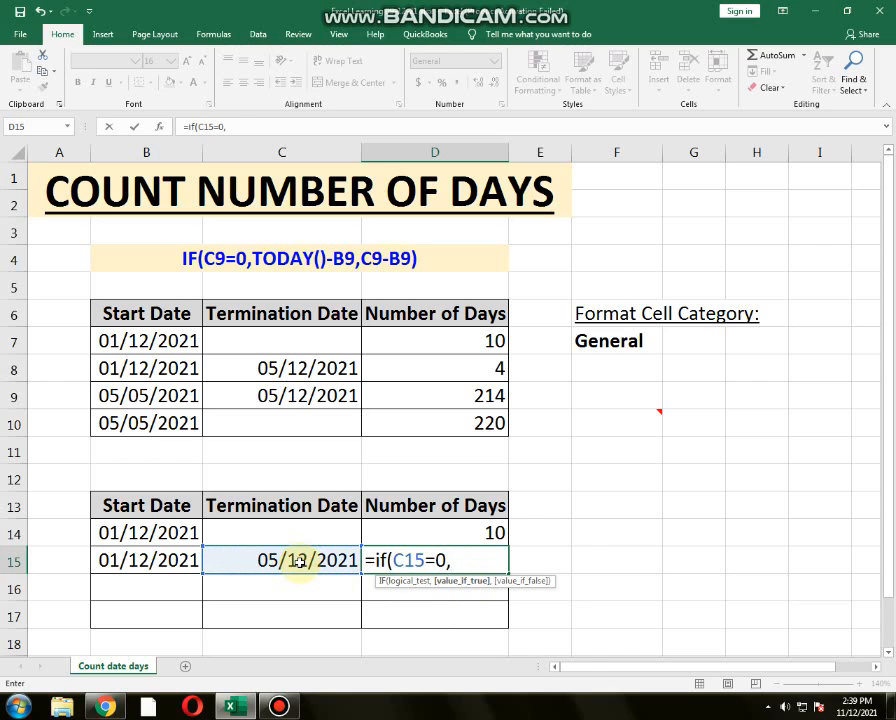
text(today)
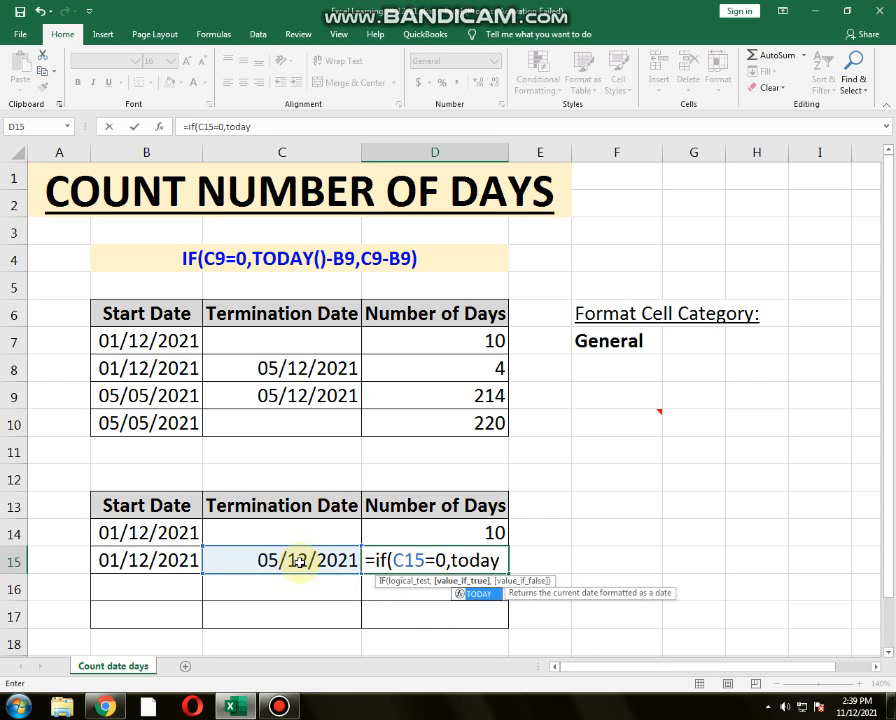
text(()
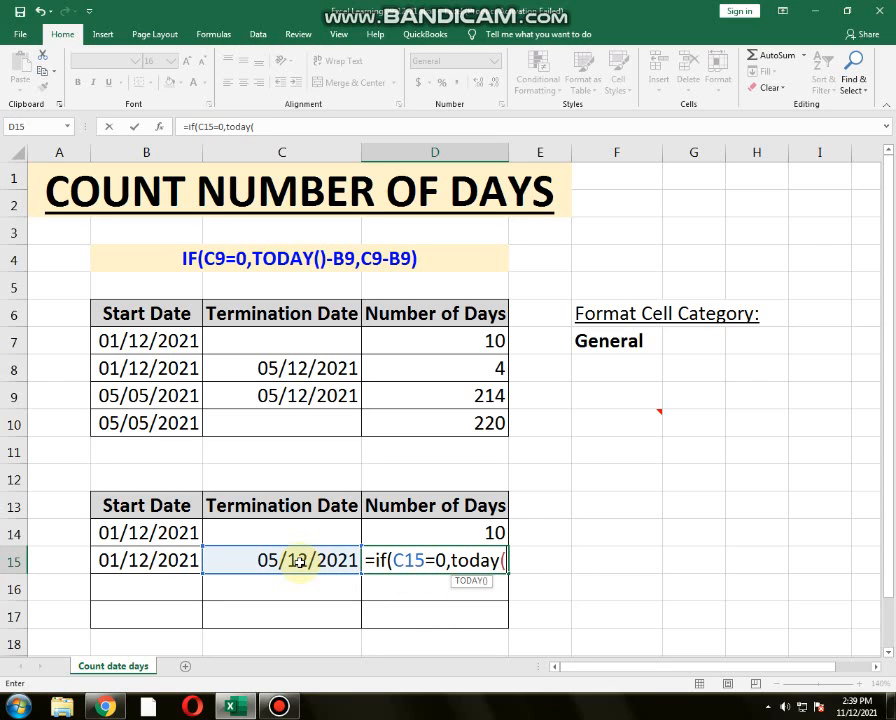
text()-)
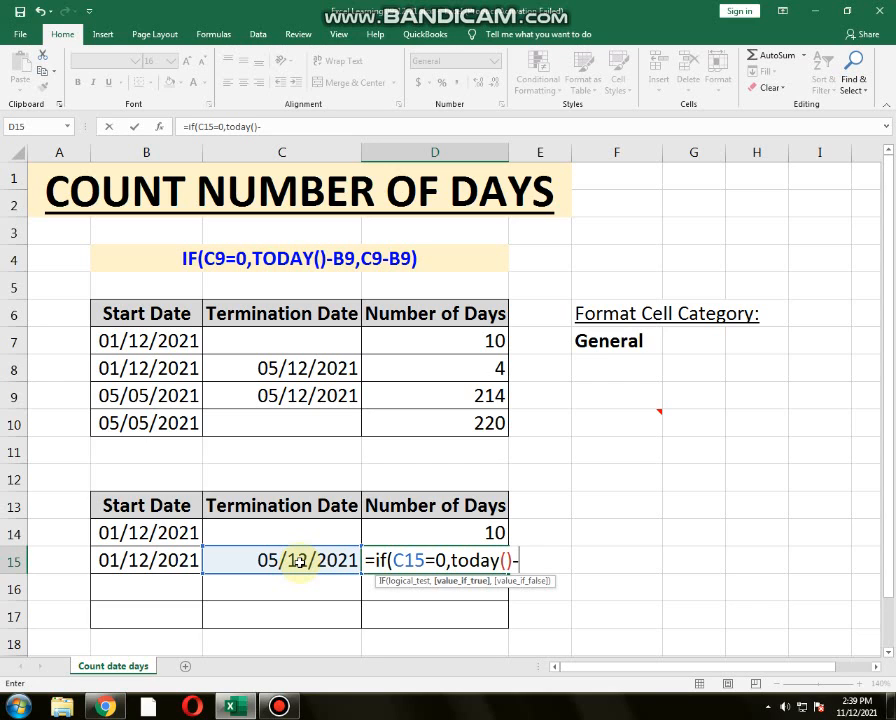
click(160, 560)
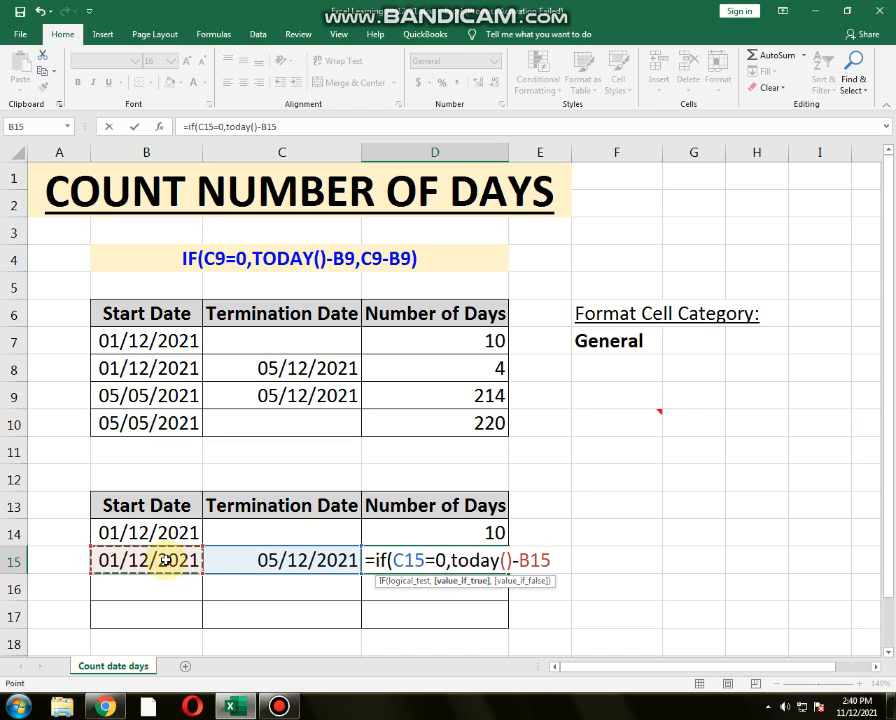
text(,)
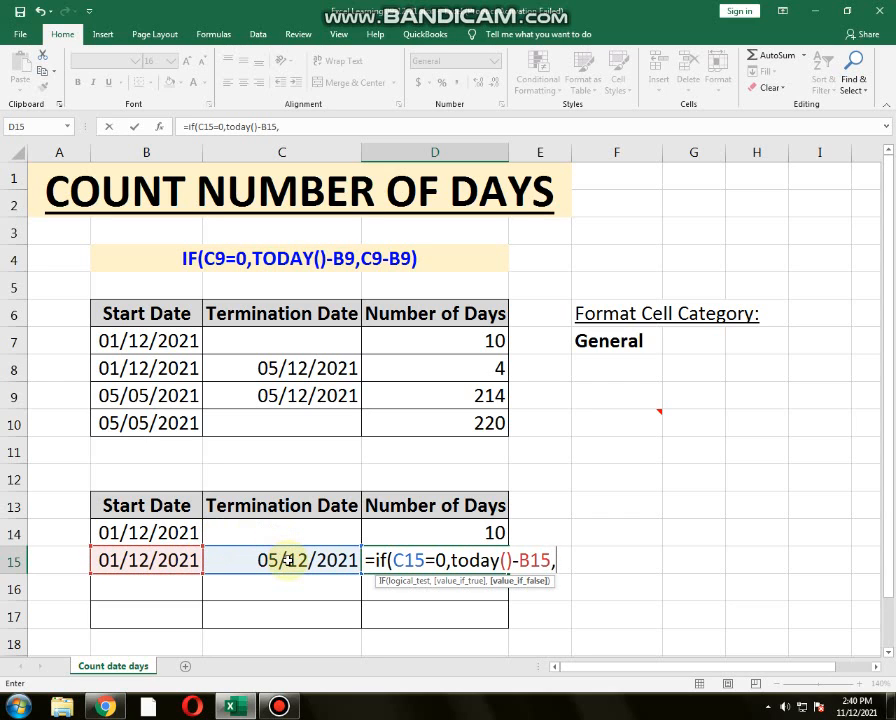
click(287, 561)
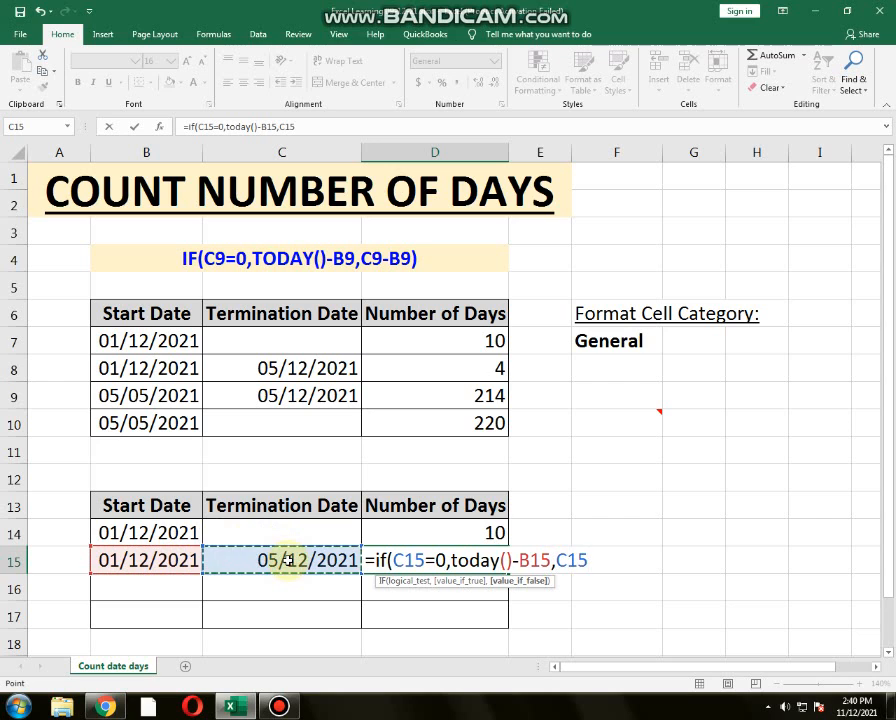
text(-)
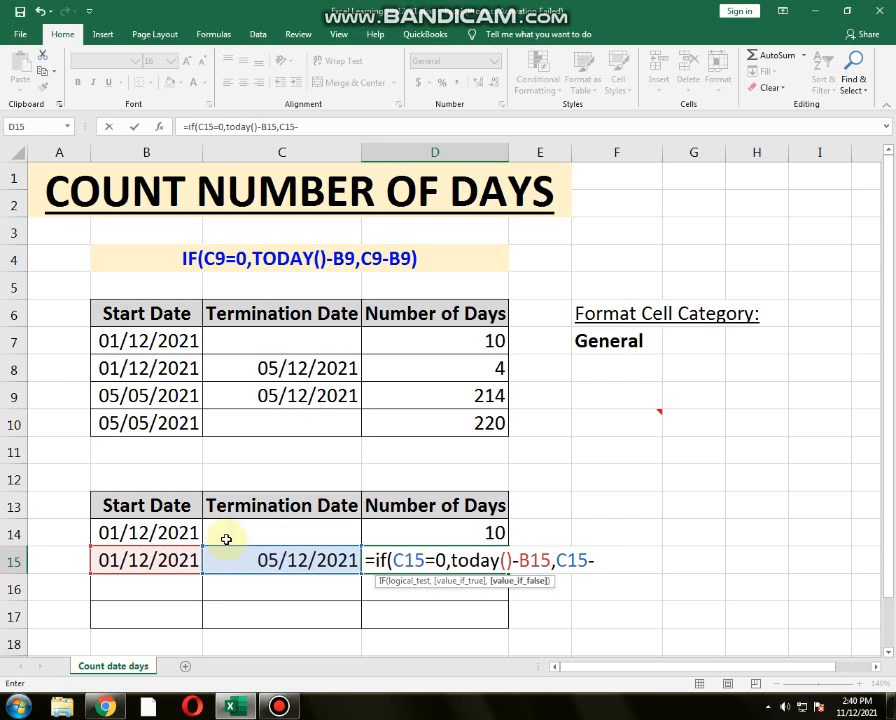
click(160, 558)
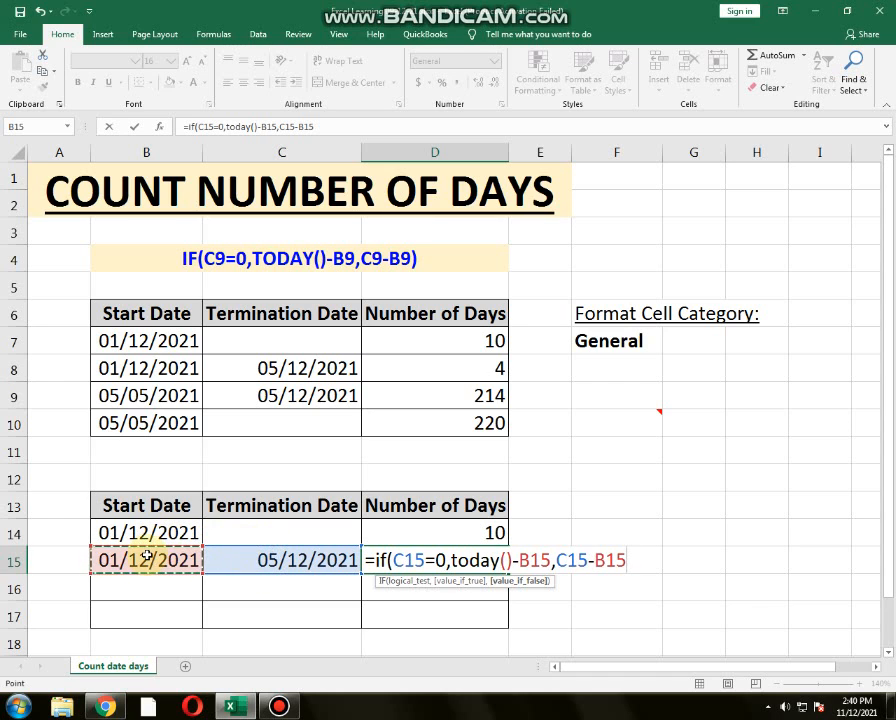
text())
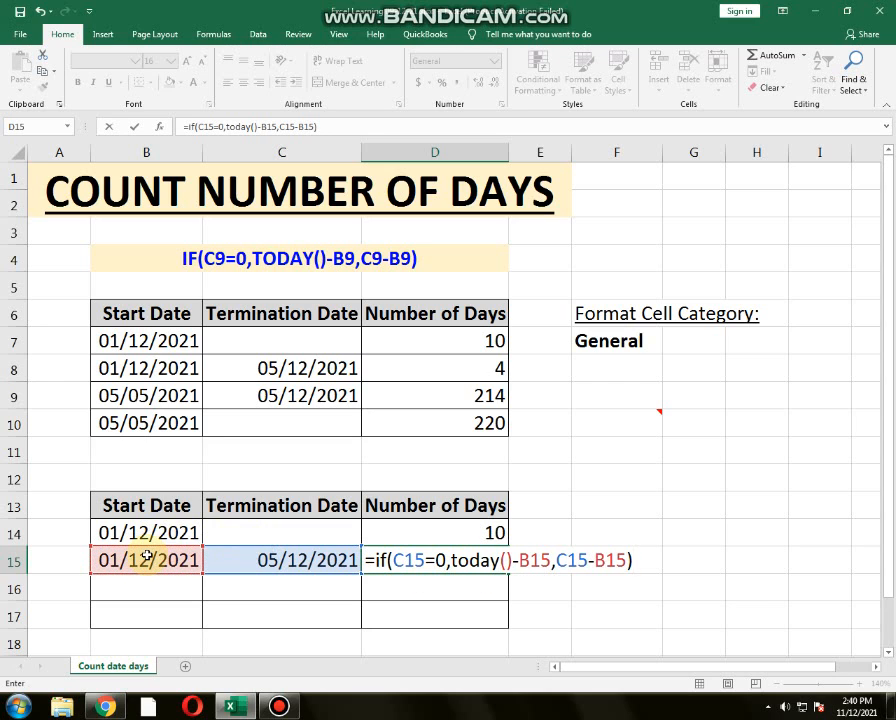
key(Return)
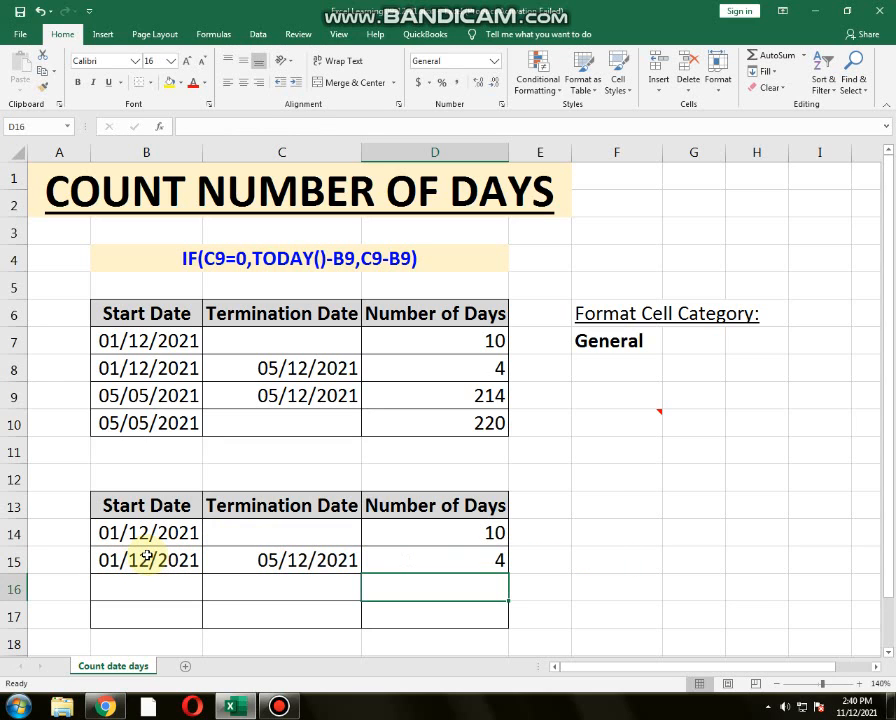
Review the start date, termination date and number-of-days formula in row 15
key(Up)
key(Left)
key(Left)
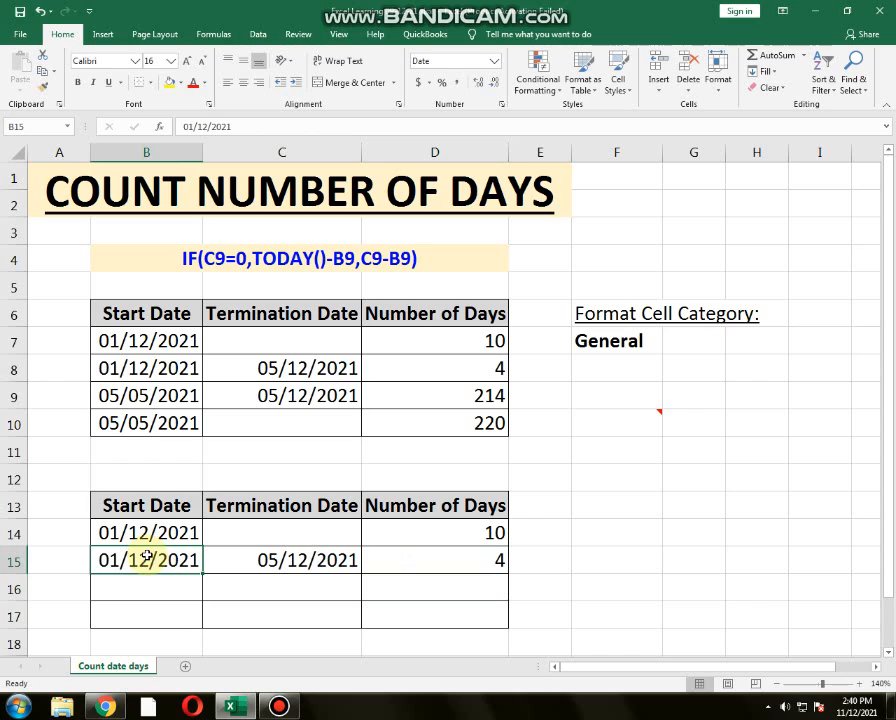
key(Right)
key(Right)
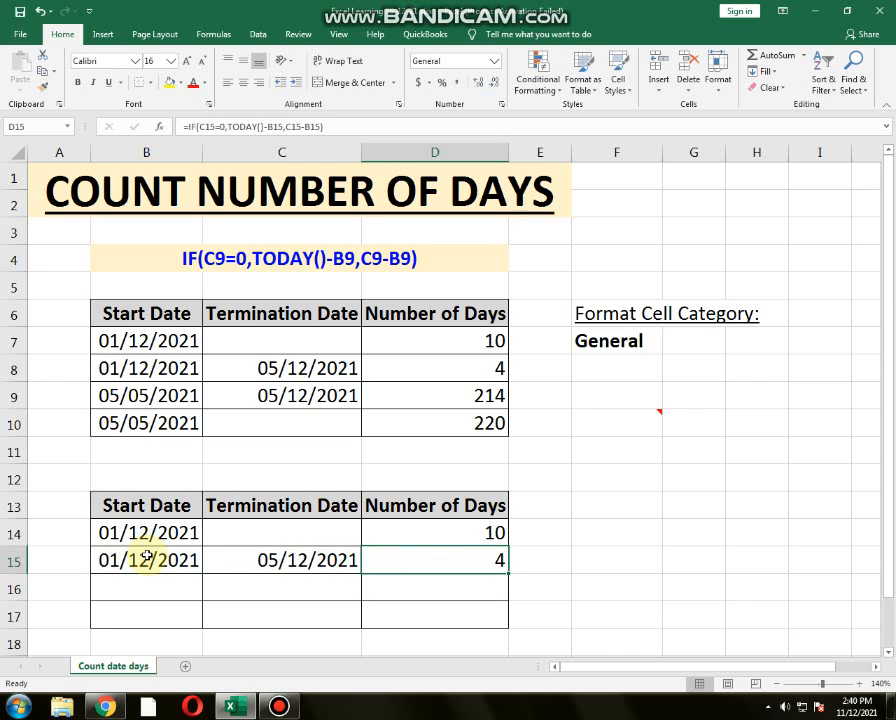
key(Left)
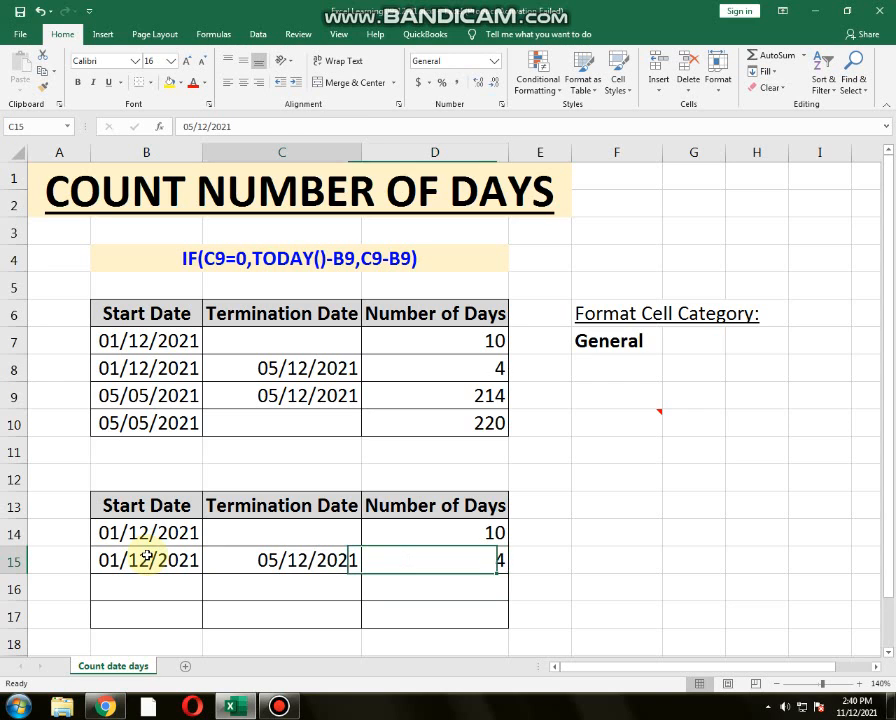
key(Left)
key(Right)
key(Right)
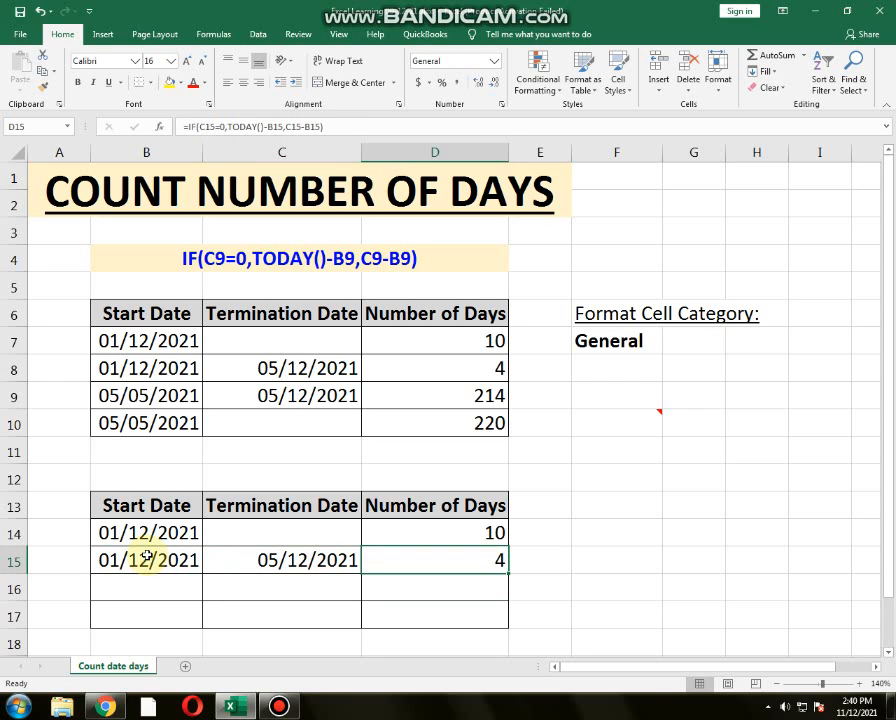
Change the termination date in C15 to 09/12/2021 and check the number of days in D15
key(Left)
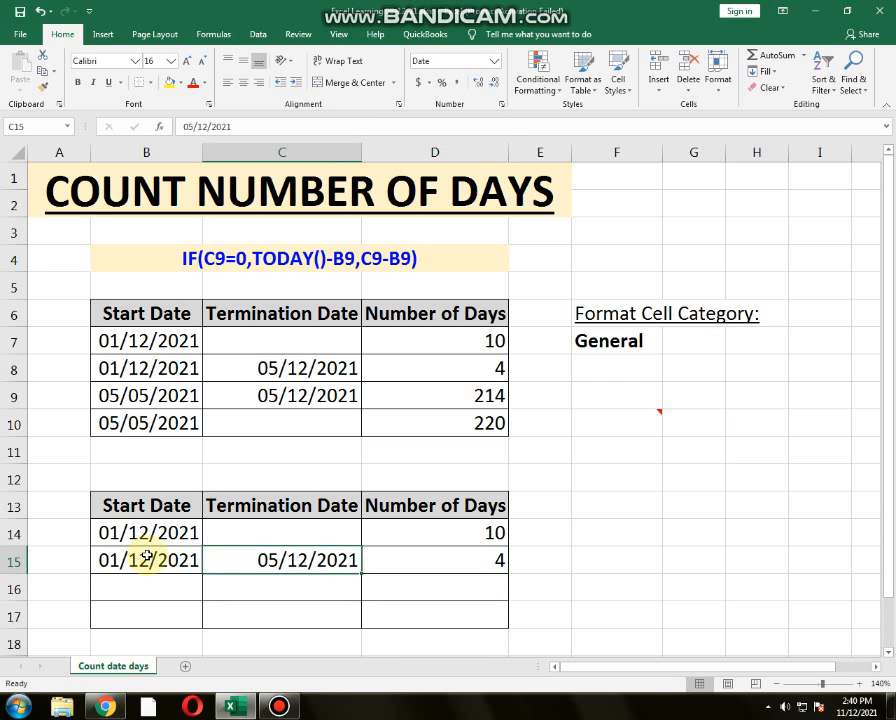
text(09/)
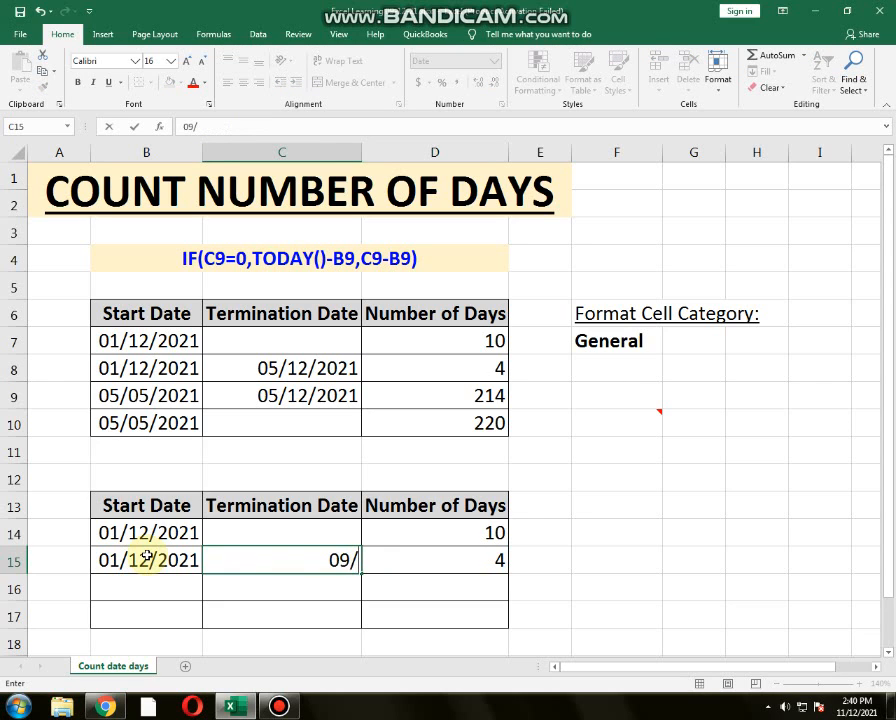
text(12/2021)
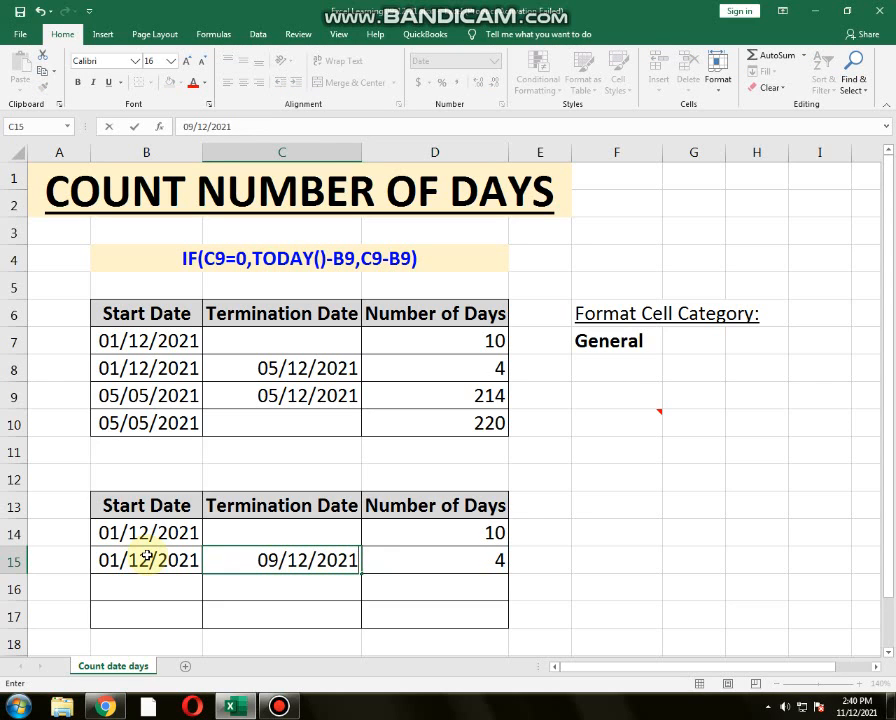
key(Return)
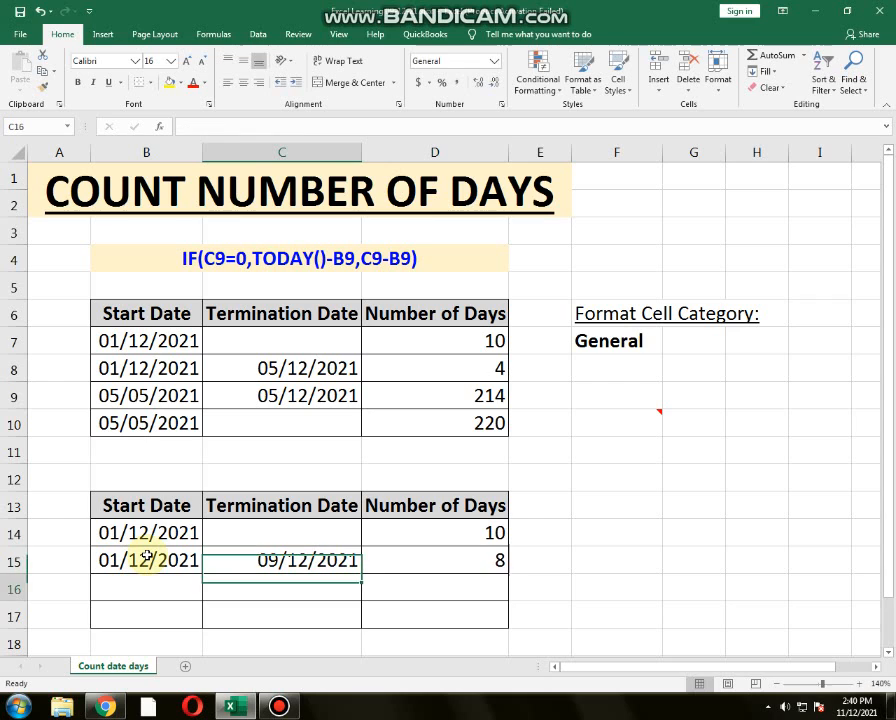
key(Up)
key(Right)
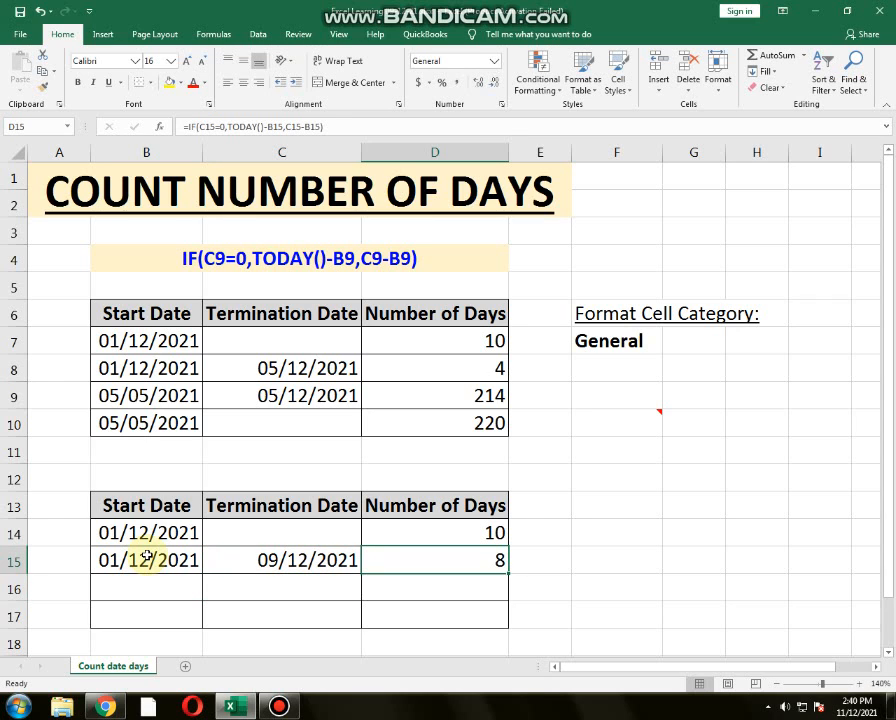
Enter 05/05/2021 as the start date in B16
key(Left)
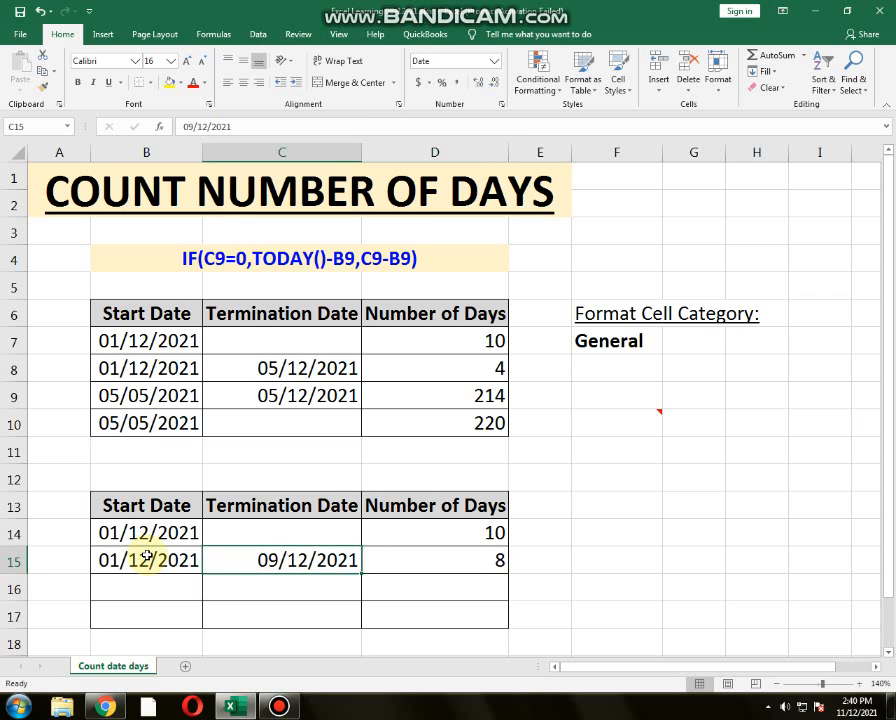
key(Left)
key(Down)
text(0)
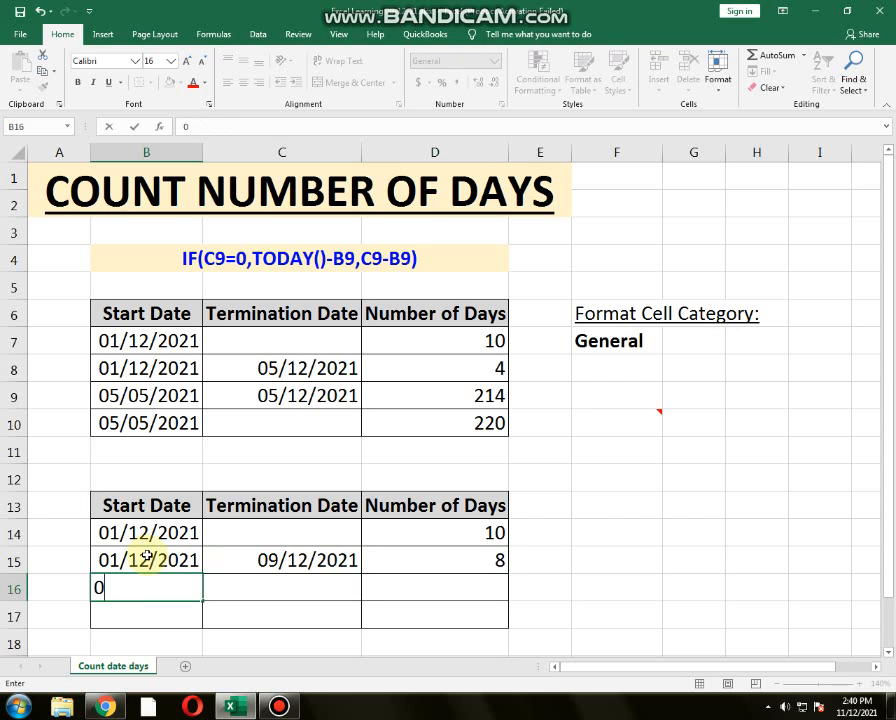
text(5/05/2021)
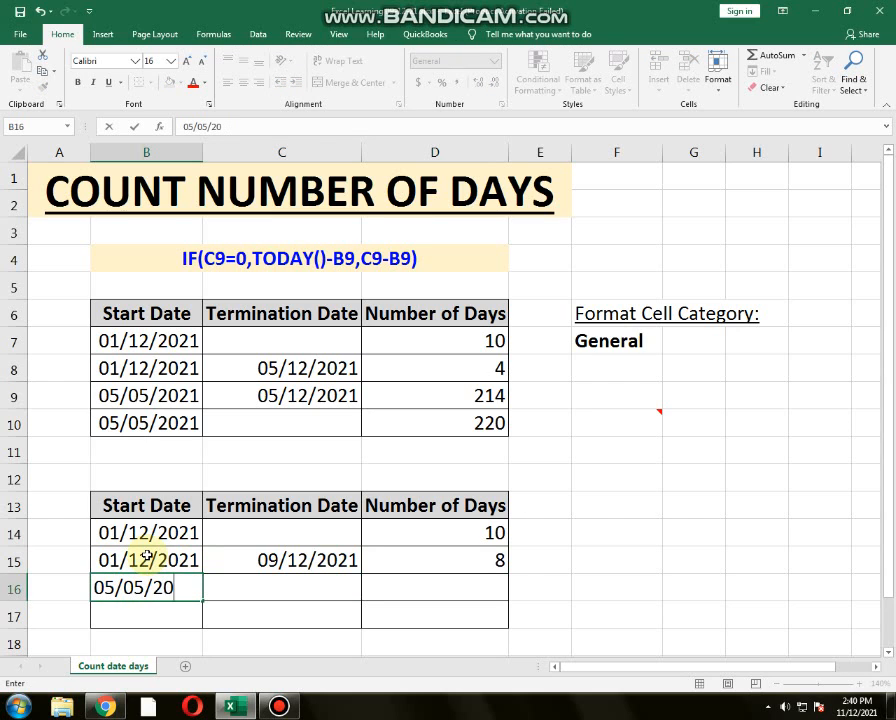
key(Return)
key(Up)
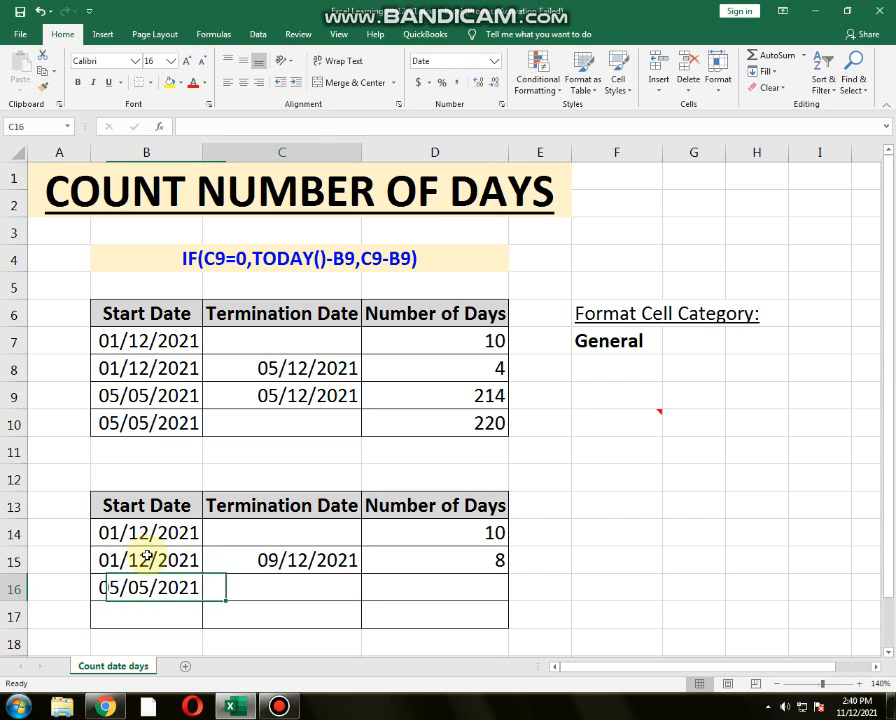
key(Right)
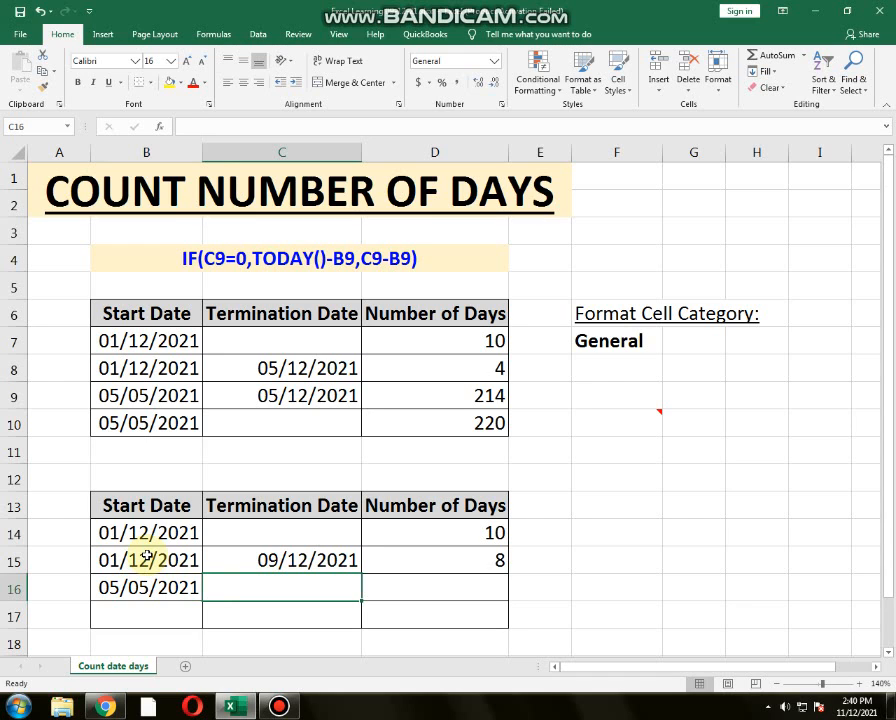
Enter 05/12/2021 as the termination date in C16
text(05/12/2)
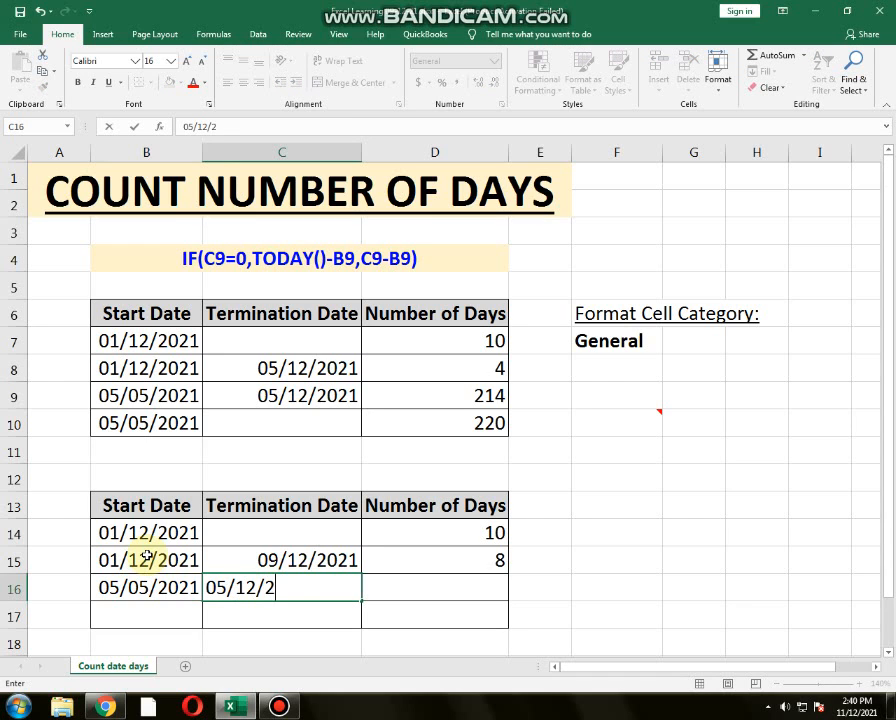
text(021)
key(Return)
key(Up)
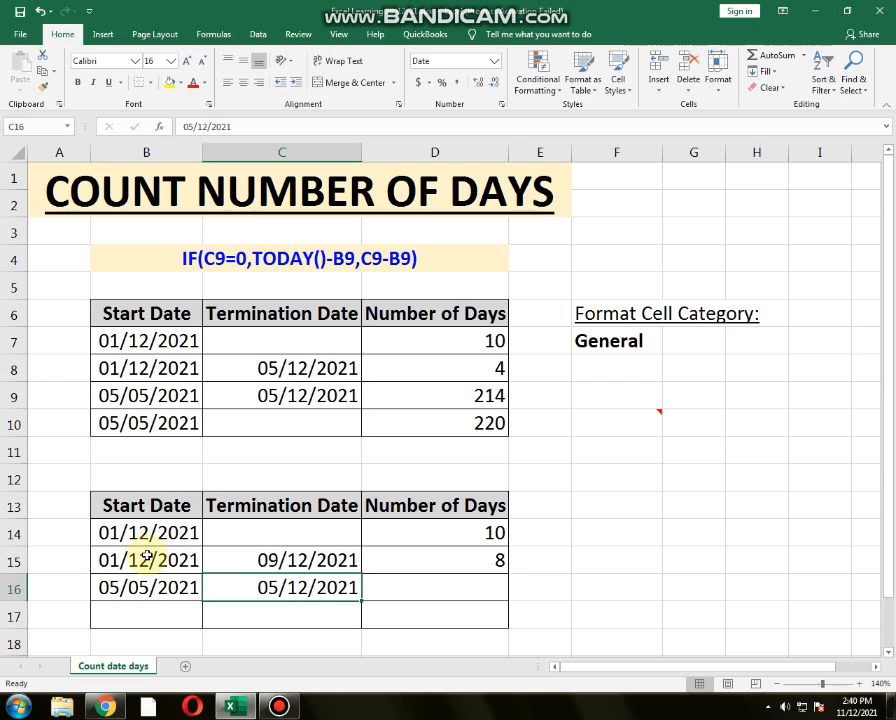
Copy the number-of-days formula from D15 into D16:D17 and clear the copy in D17
key(Up)
key(Right)
key(ctrl+c)
key(Down)
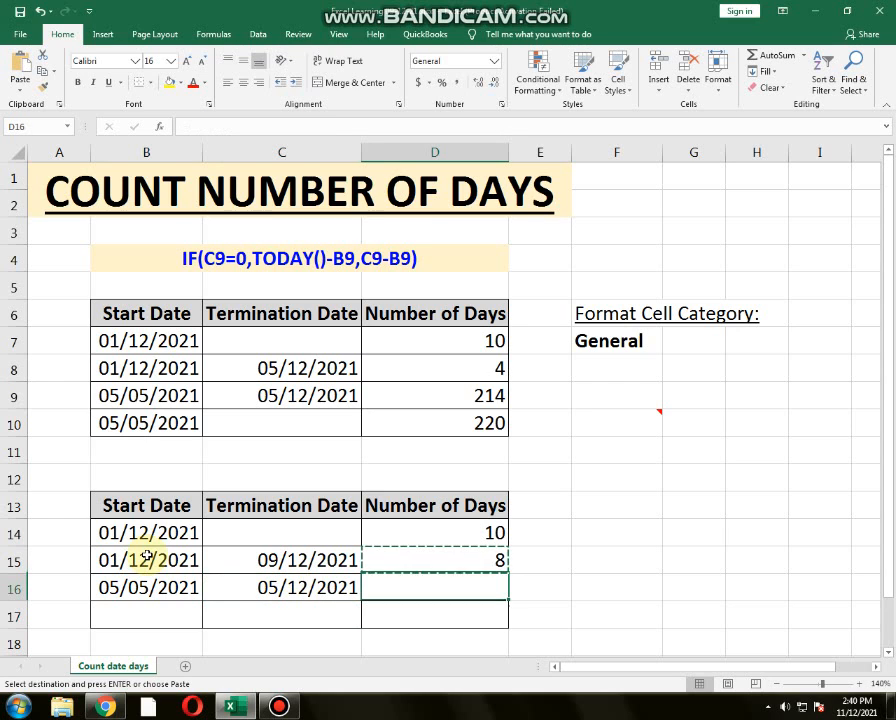
key(shift+Down)
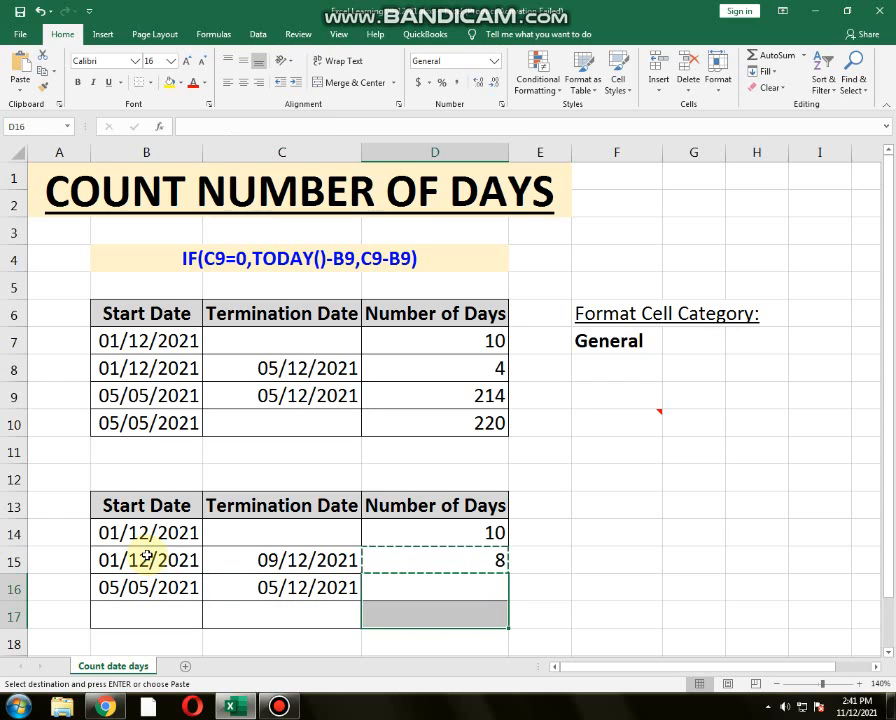
key(ctrl+v)
key(Down)
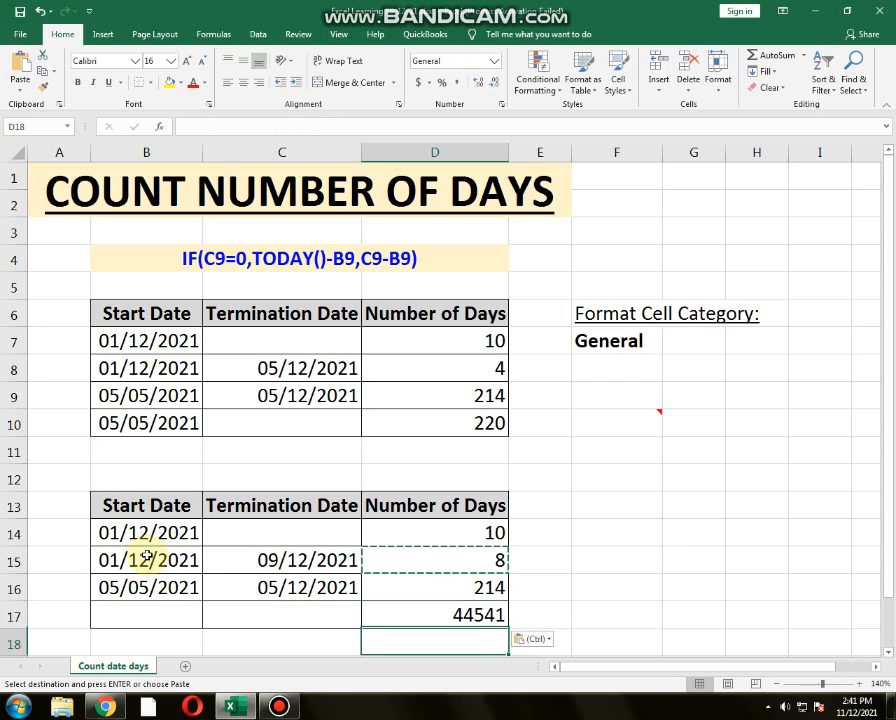
key(Delete)
key(Up)
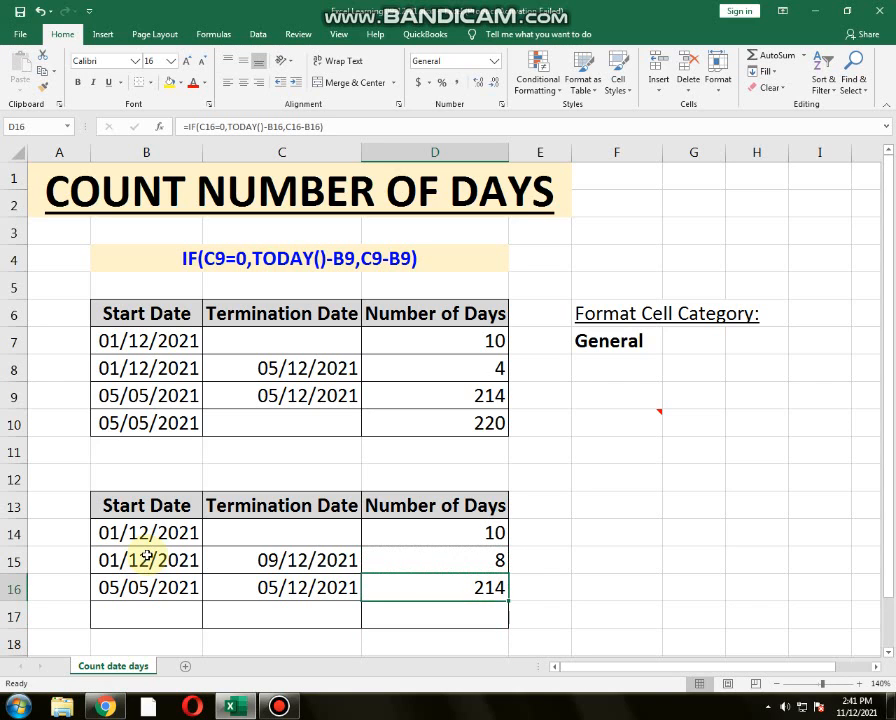
Review the start date, termination date and number-of-days formula in row 16
key(Left)
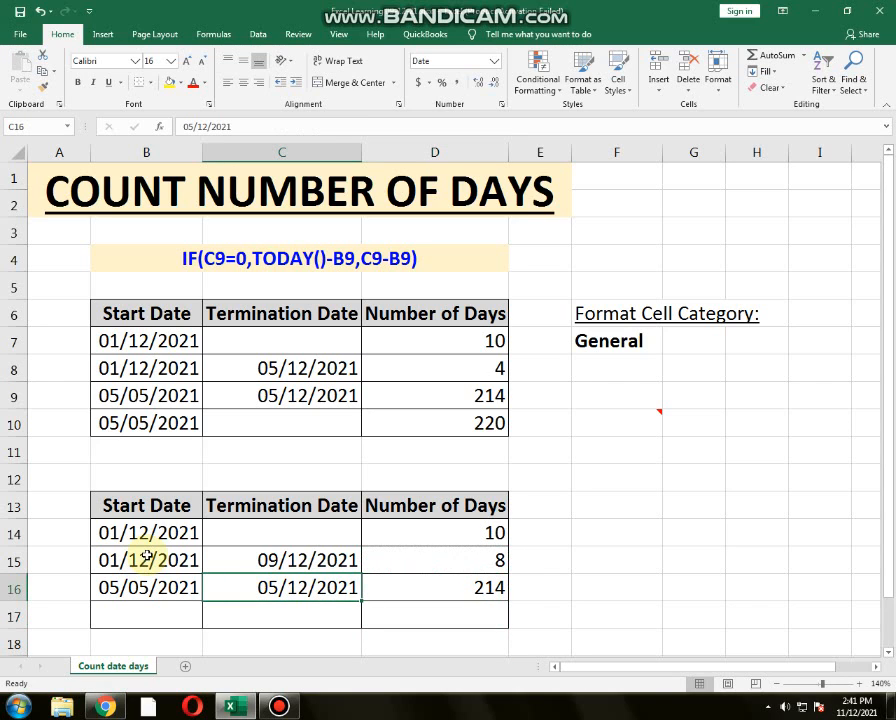
key(Left)
key(Left)
key(Right)
key(Right)
key(Right)
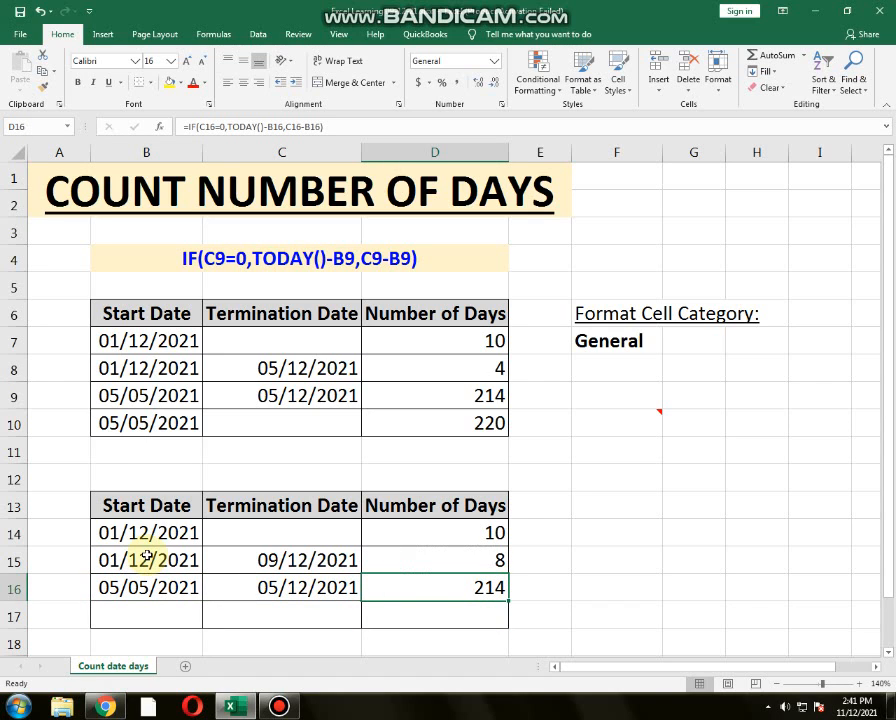
Fill the start date from B16 down into B17
key(Left)
key(Left)
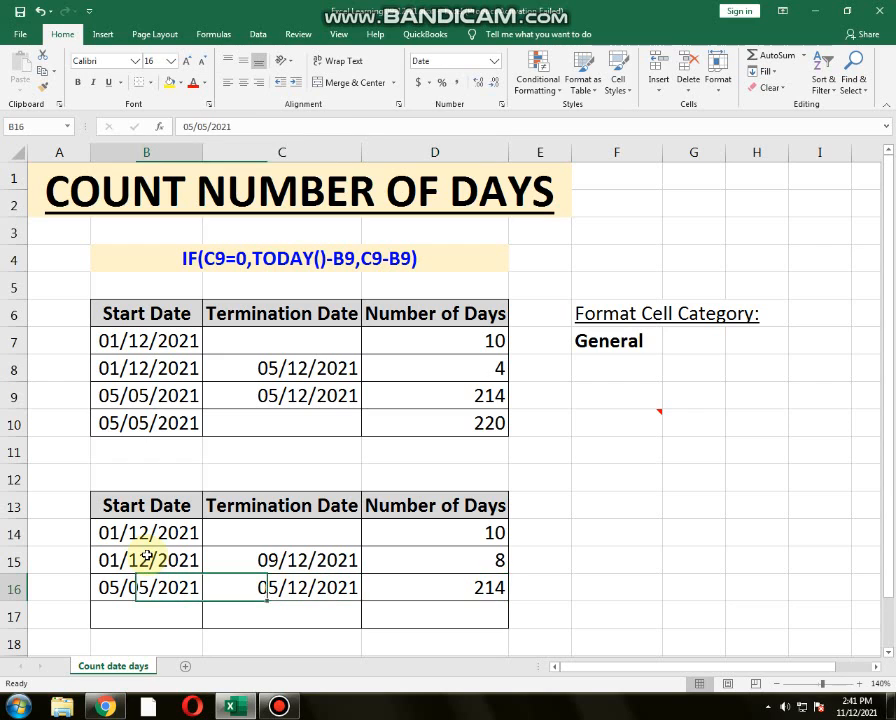
key(Down)
key(ctrl+d)
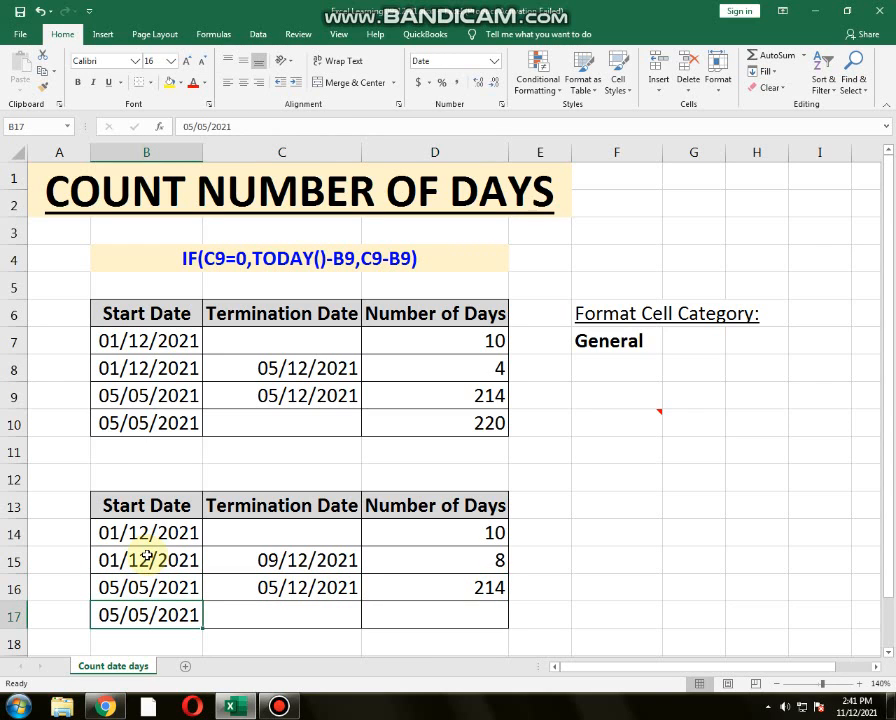
Copy the start date from B16, paste it over B17, and clear B17
key(Up)
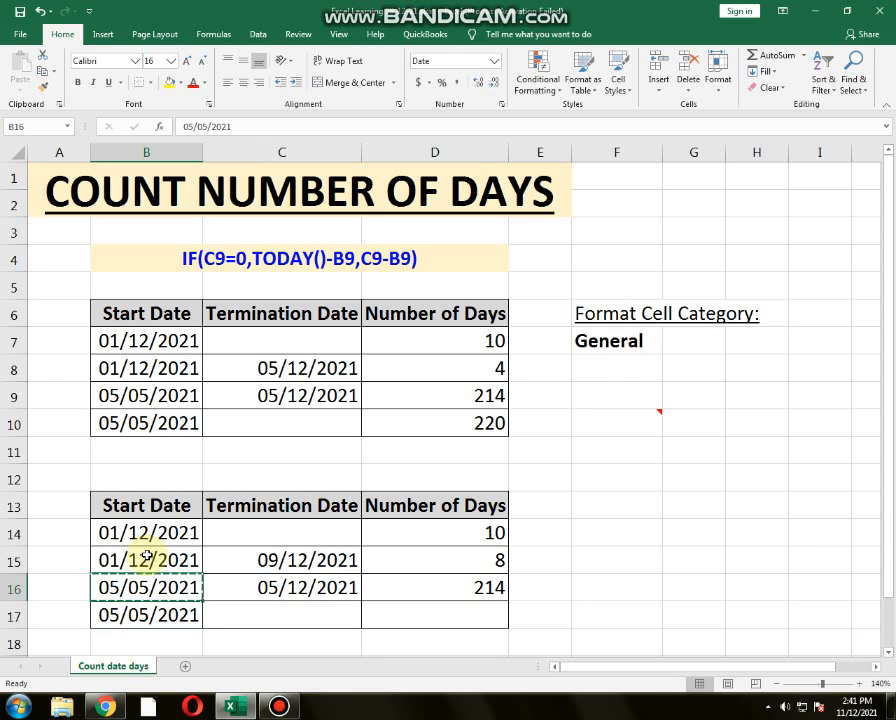
key(ctrl+c)
key(Down)
key(ctrl+v)
key(Delete)
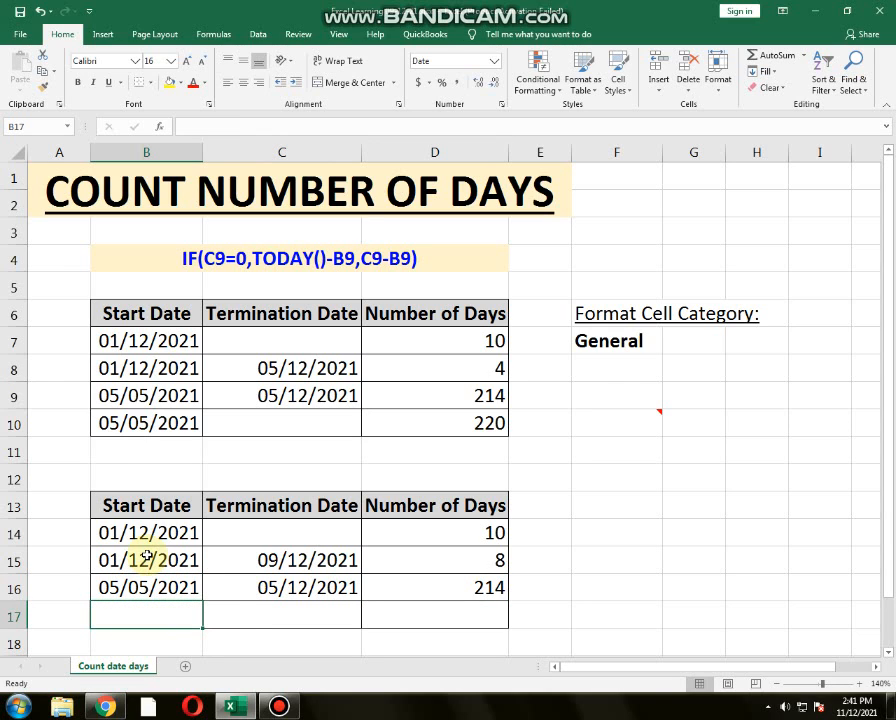
Fill the start date and the number-of-days formula from row 16 down into B17 and D17, leaving C17 empty
key(ctrl+d)
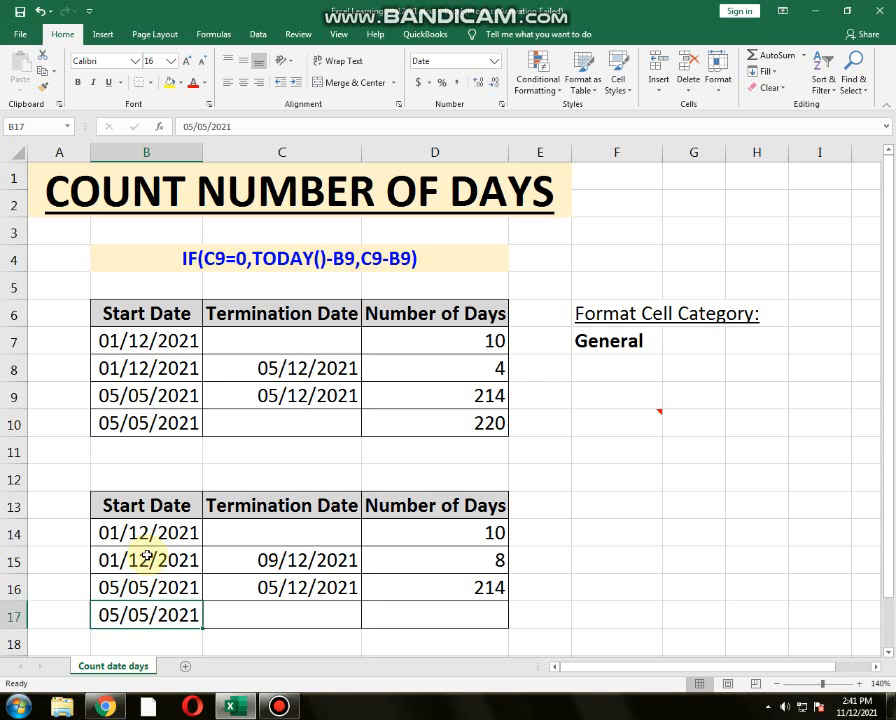
key(Right)
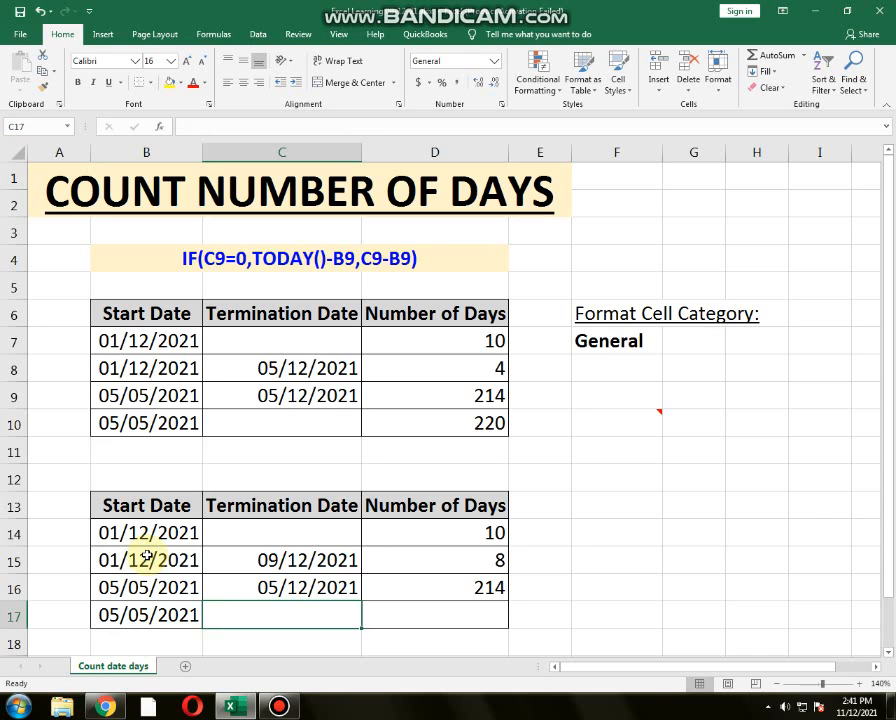
key(Right)
key(ctrl+d)
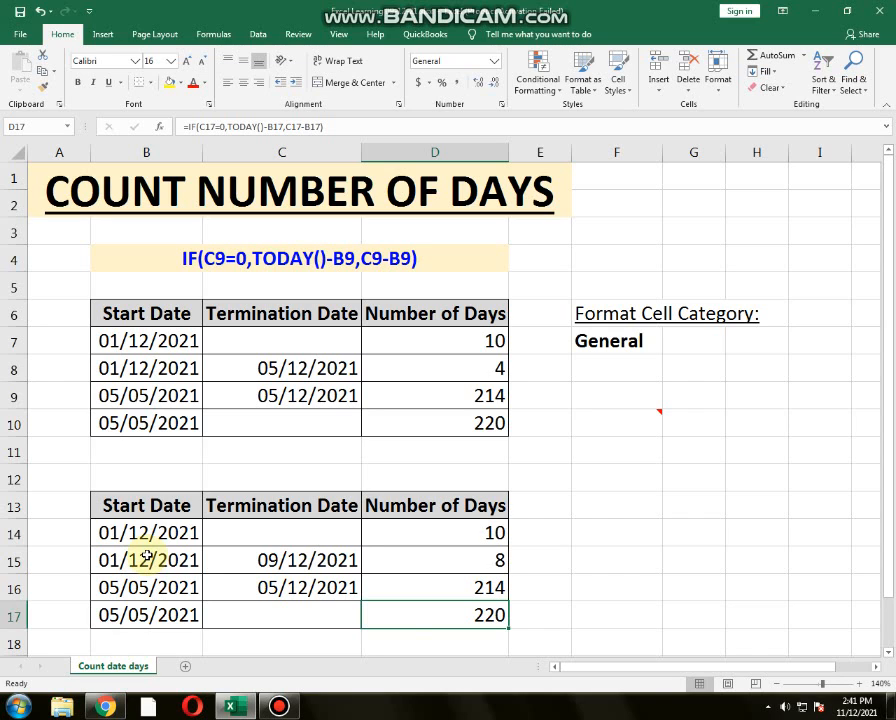
Change the termination date in C16 to 10/12/2021
key(Left)
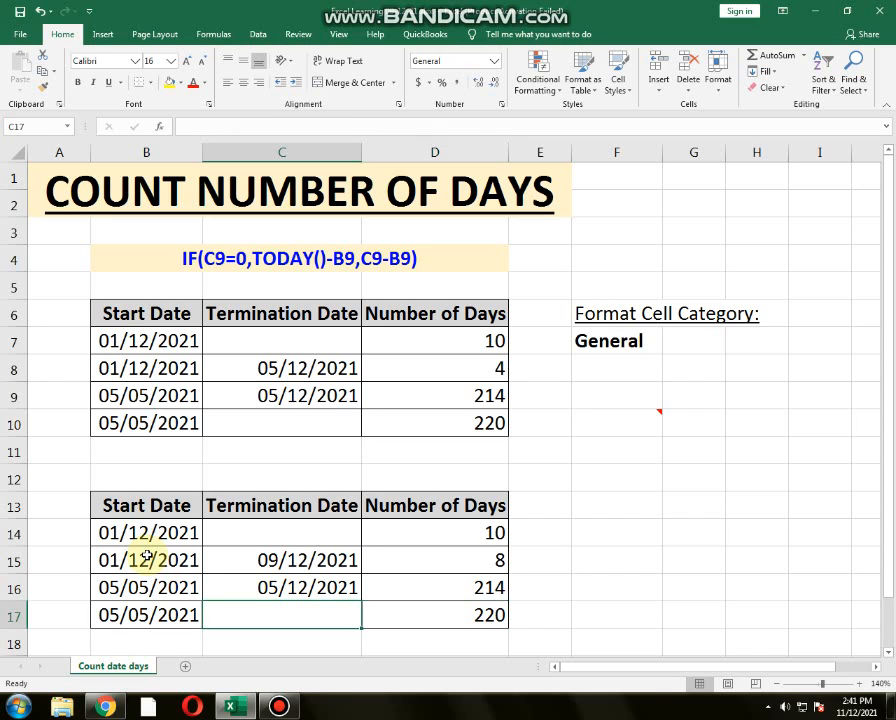
key(Right)
key(Left)
key(Up)
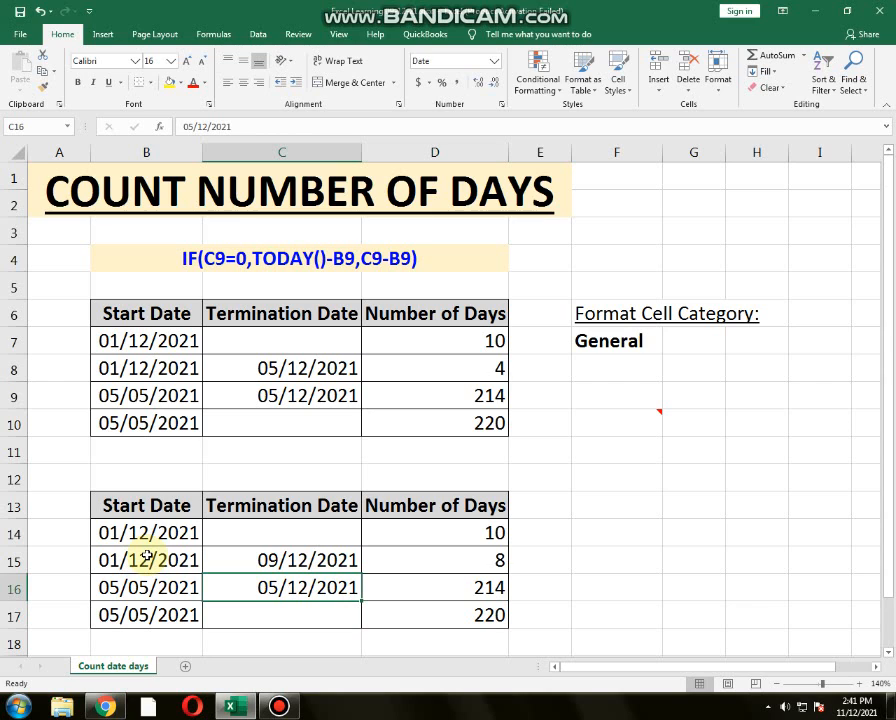
text(10/12/2)
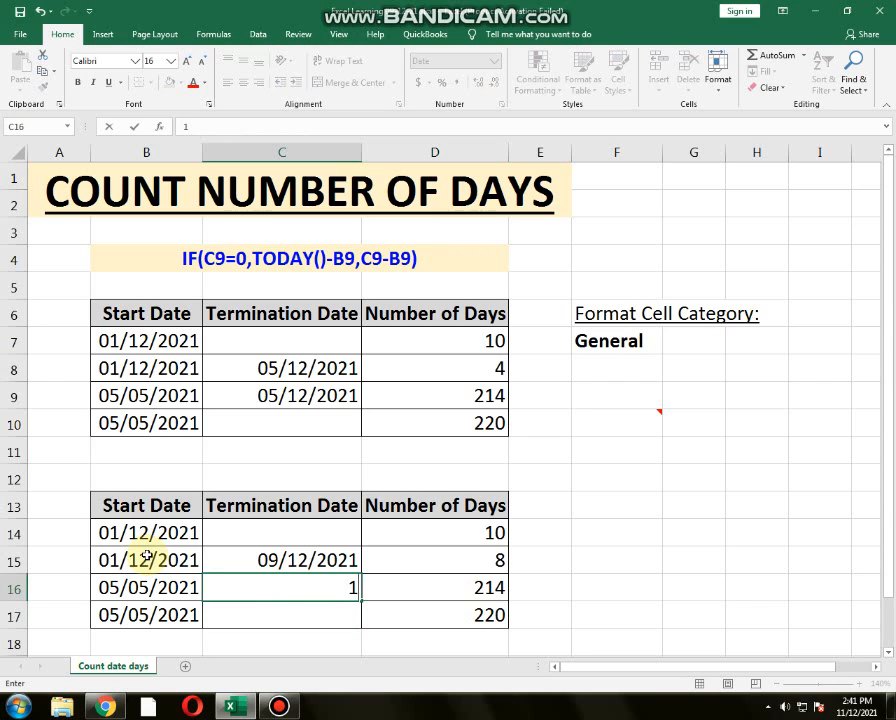
text(0)
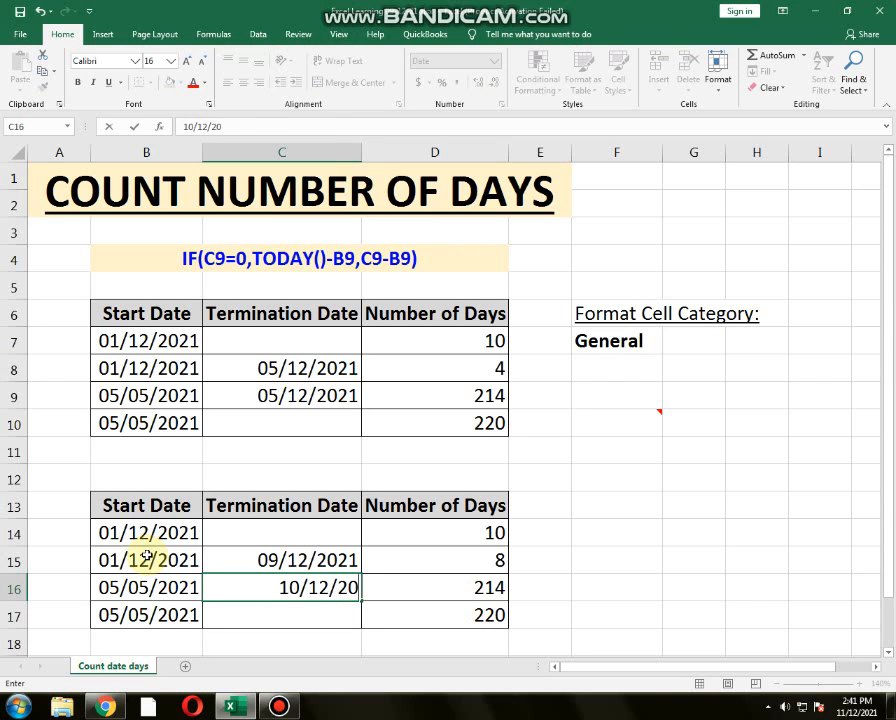
text(21)
key(Return)
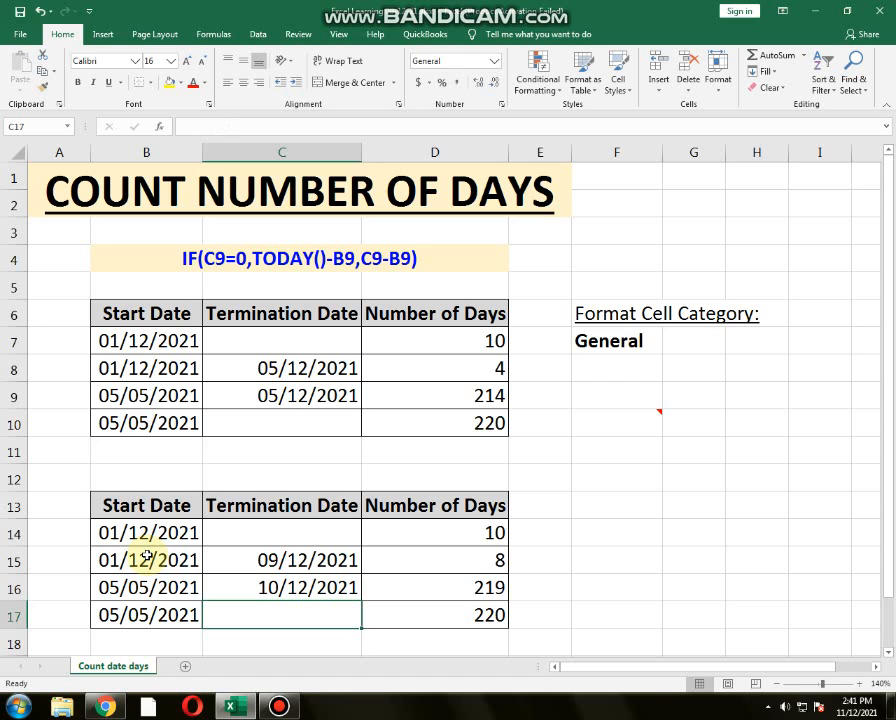
Set the termination date in C16 to 11/12/2021
key(Up)
text(11/)
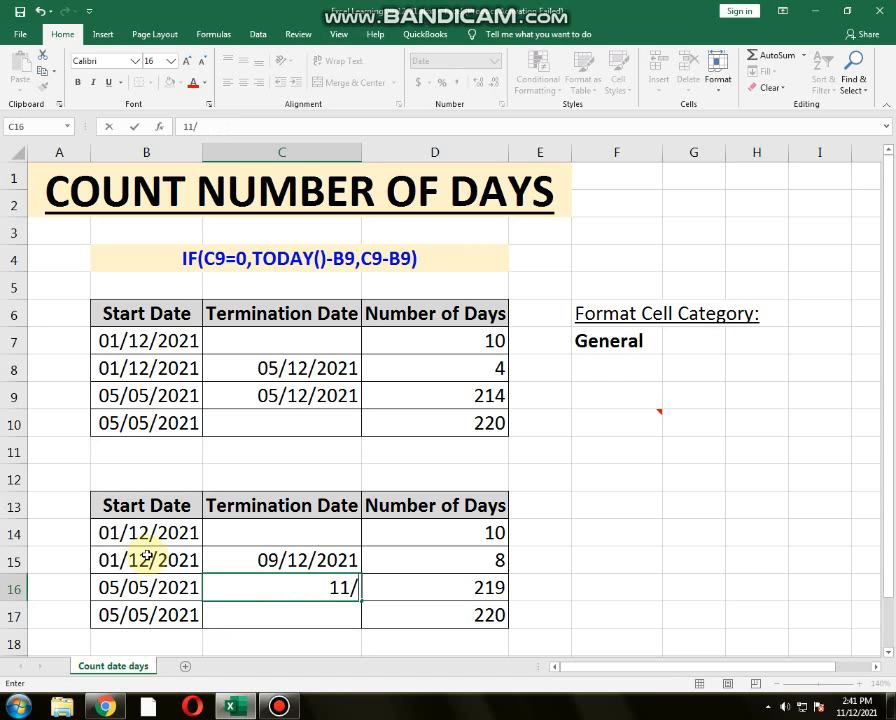
text(12/2021)
key(Return)
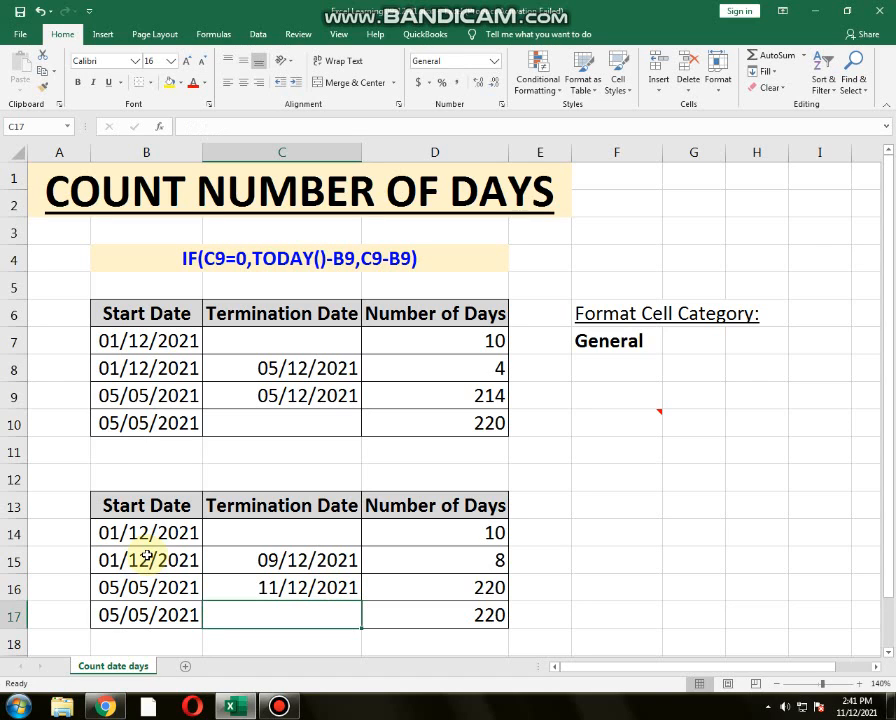
Compare the number of days in D16 with D17, where the termination date is empty
key(Right)
key(Right)
key(Left)
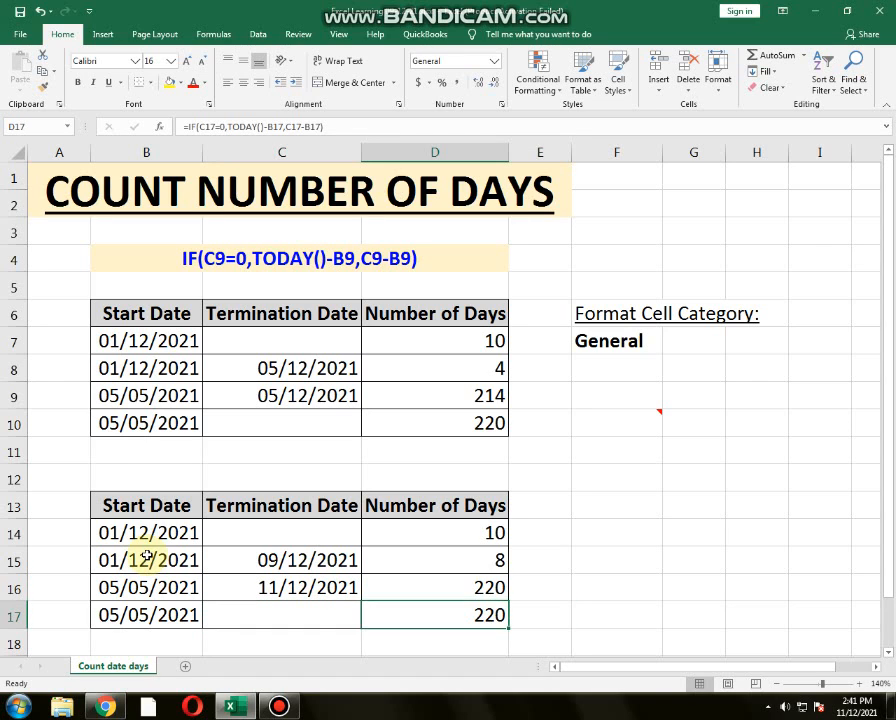
key(Up)
key(Down)
key(Left)
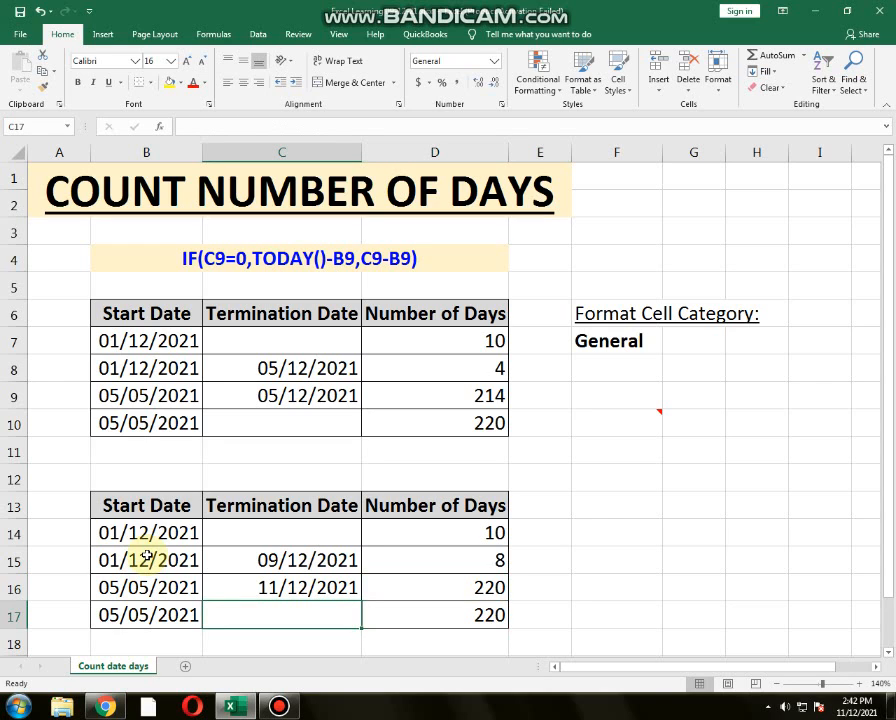
key(Right)
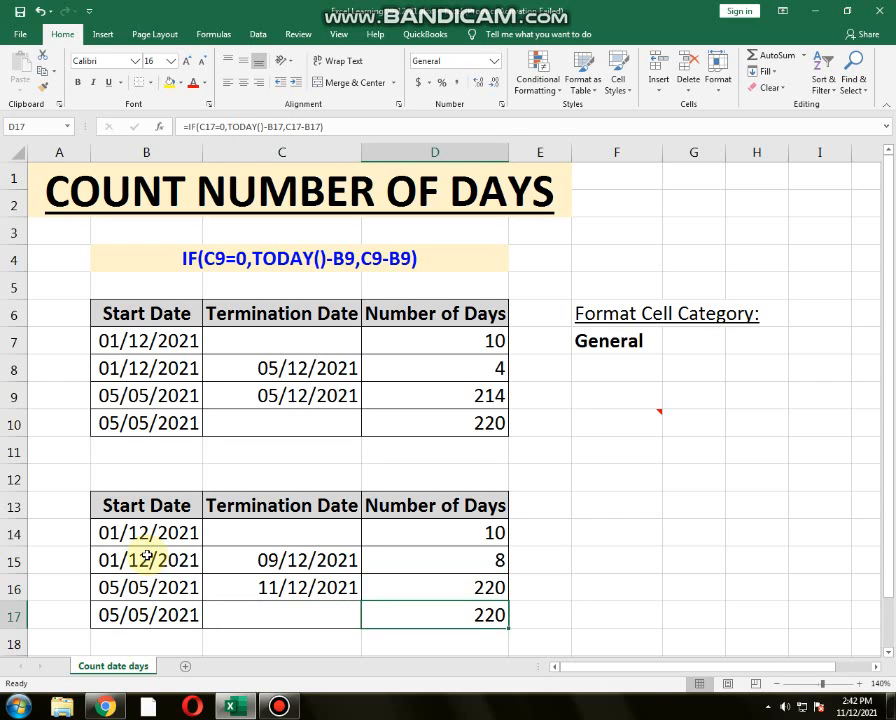